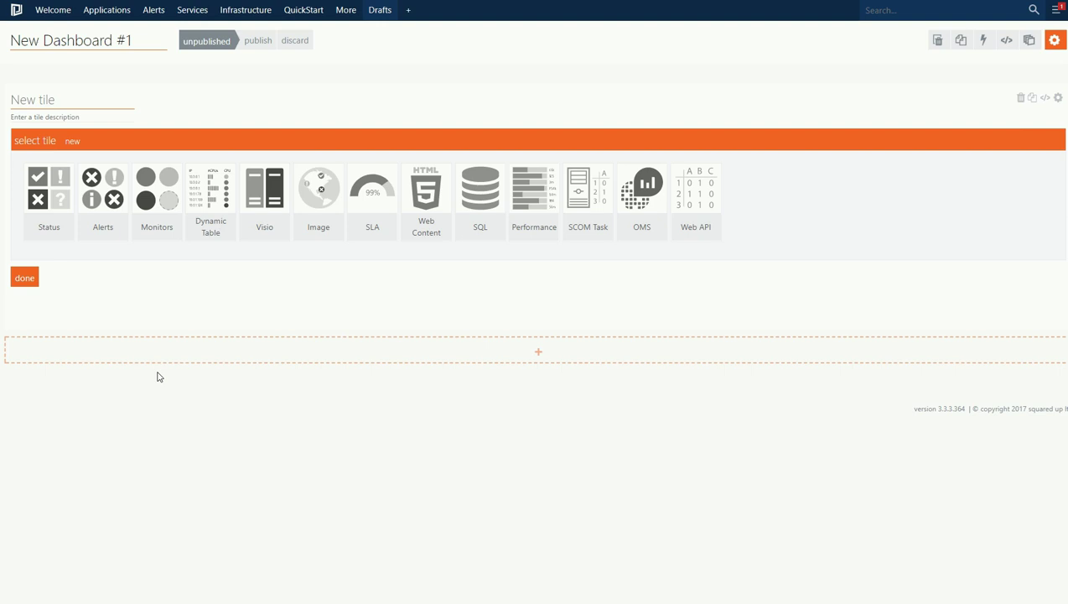
Rename the dashboard to 'Simple Dashboard'.
left_click(96, 40)
triple_click(96, 40)
type("Simplwe")
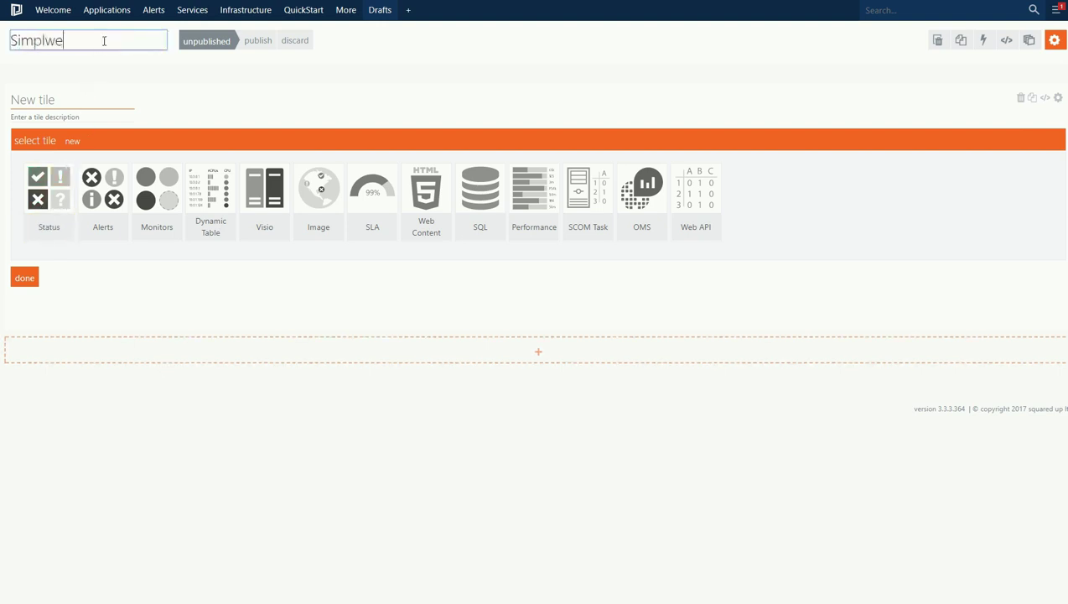
key("BackSpace")
key("BackSpace")
type("e Dashboard")
Name the first tile 'Status' and make it a Status tile in Blocks style.
left_click(61, 99)
type("Status")
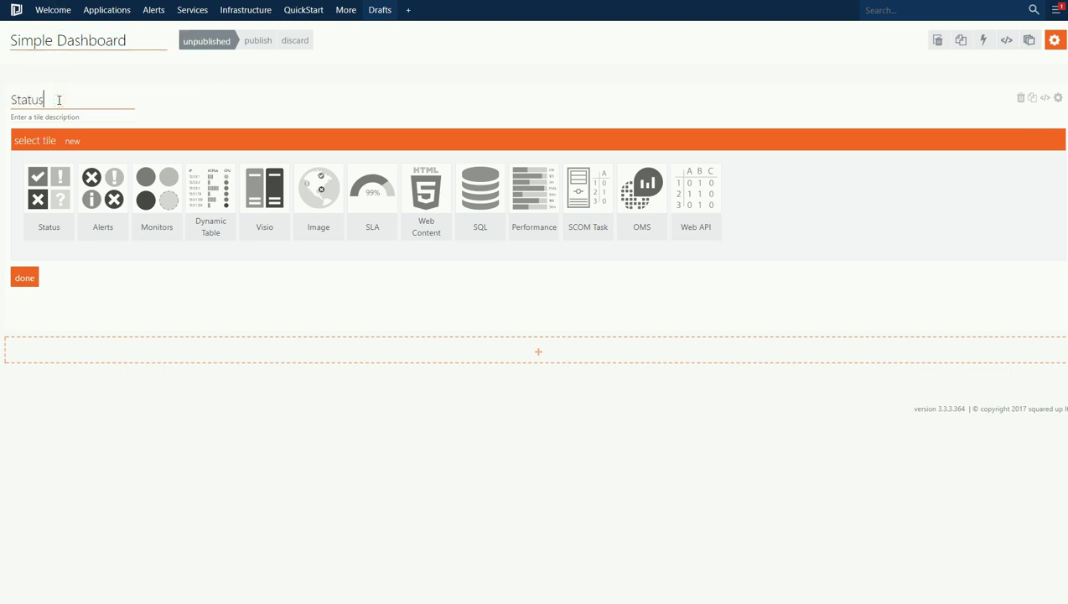
left_click(36, 235)
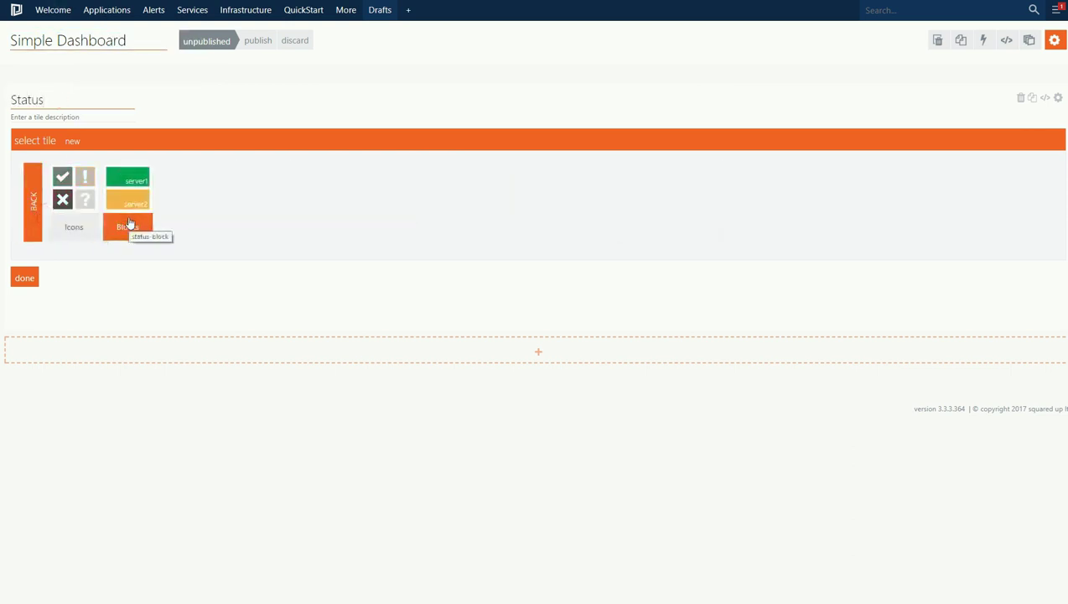
left_click(130, 223)
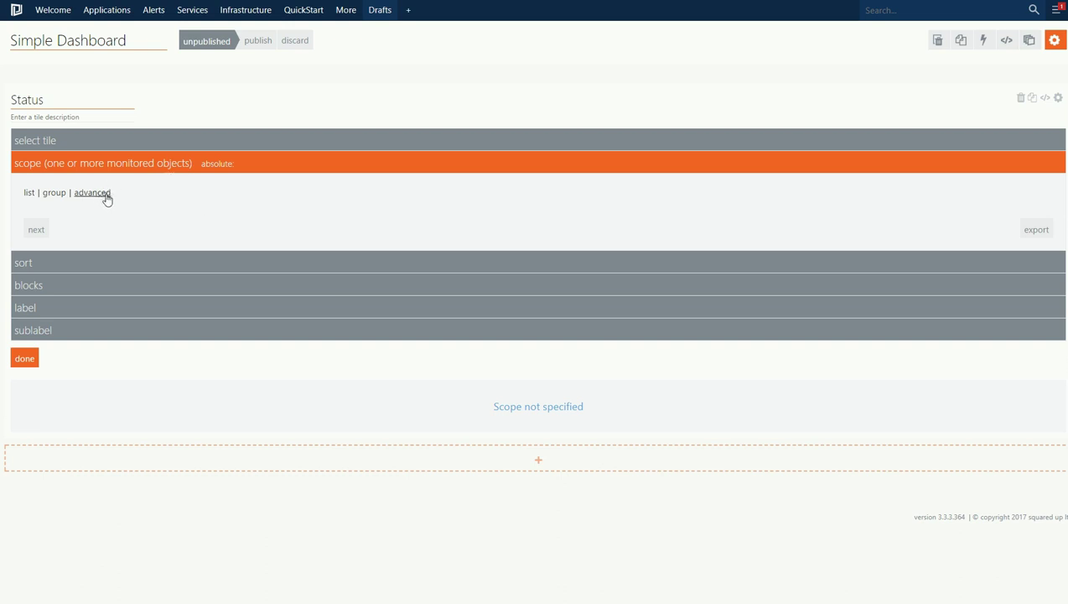
Scope the Status tile to a list of servers: SQUP-OPP-WEB01, WEB02 and WEB03.sales.local.
left_click(32, 193)
left_click(72, 226)
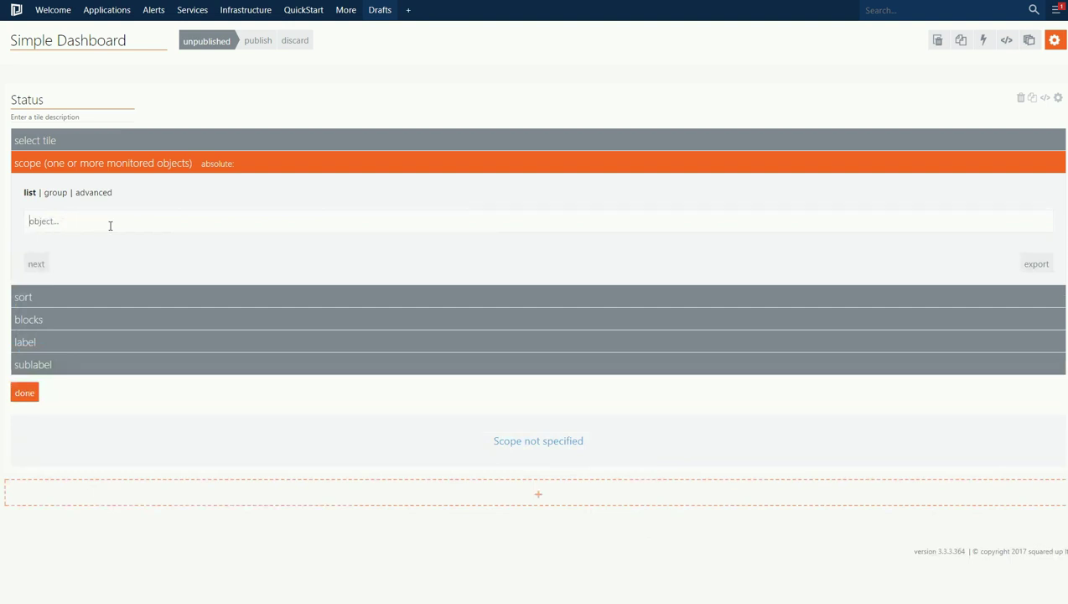
type("web01")
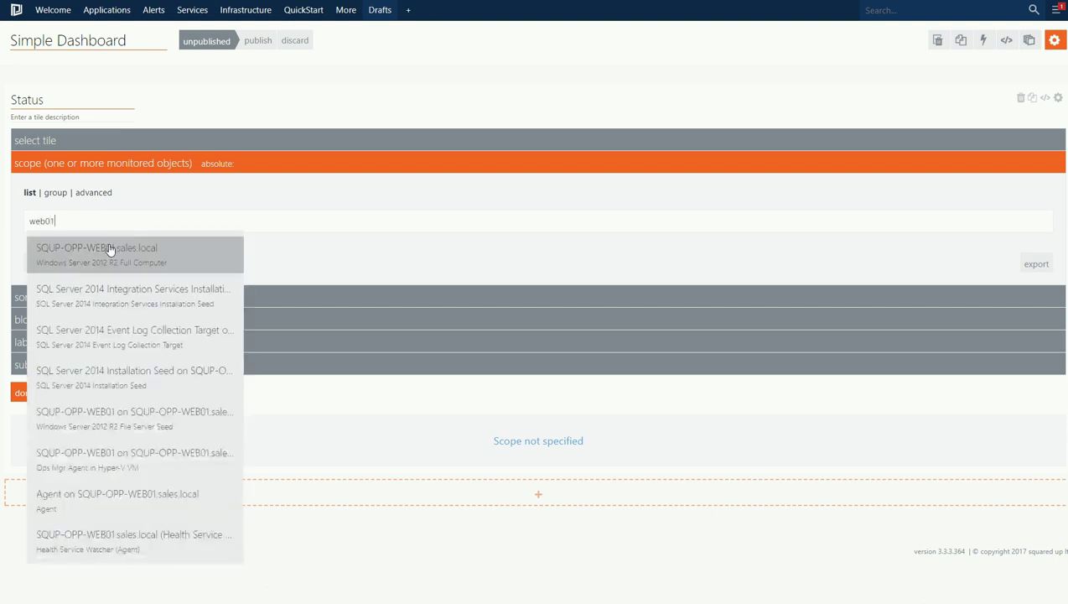
left_click(109, 244)
type("web02")
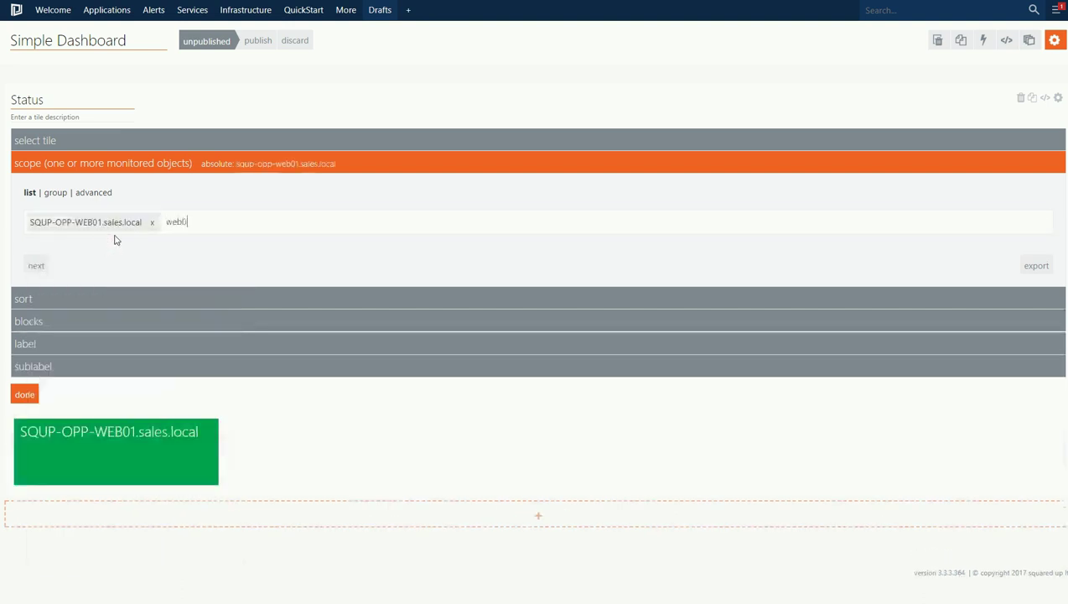
left_click(236, 249)
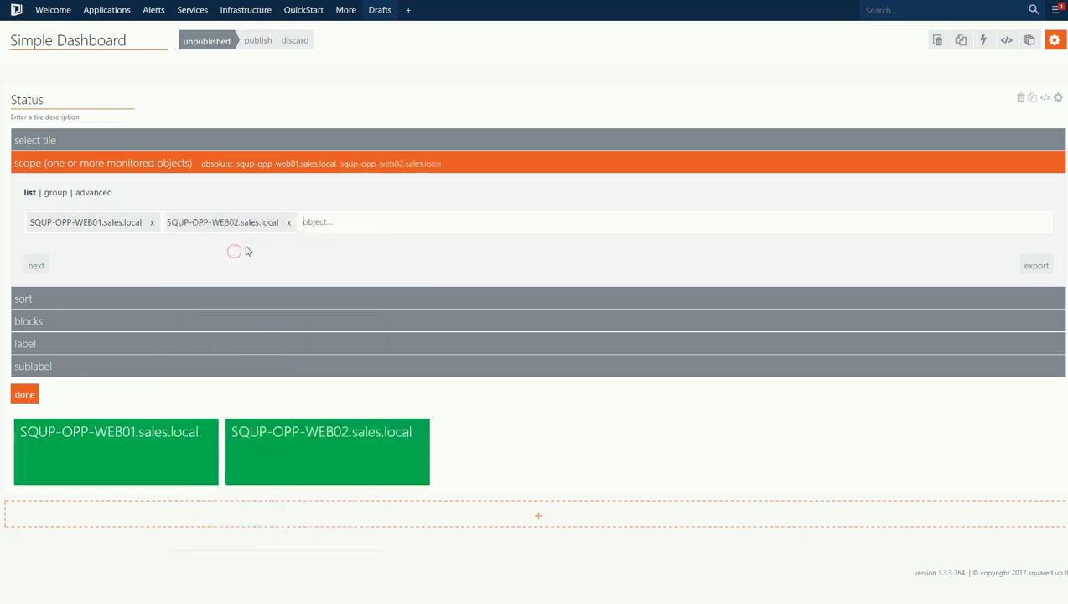
type("web03")
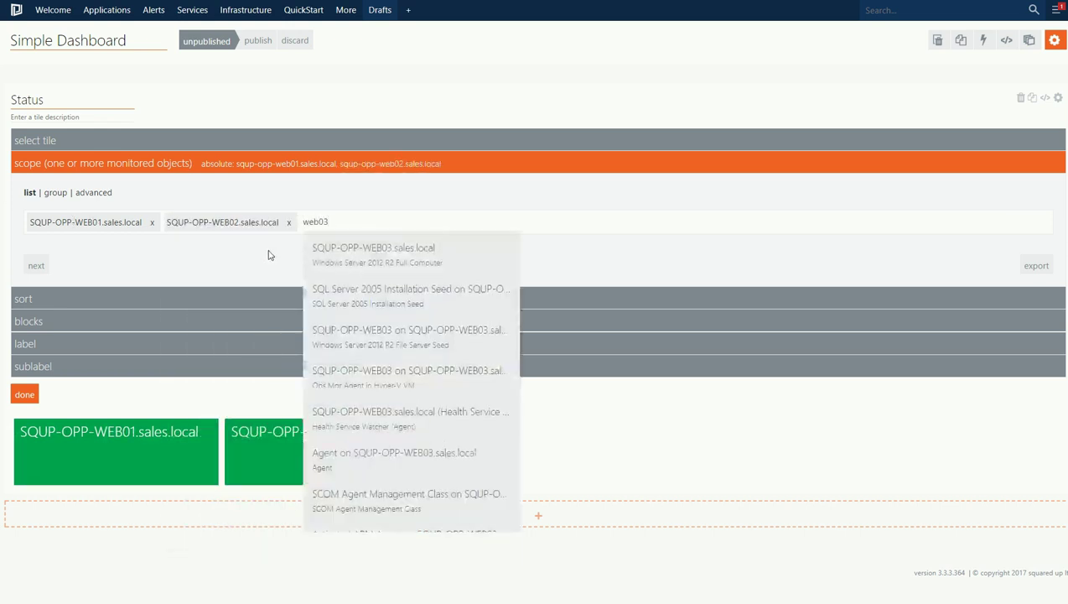
left_click(352, 247)
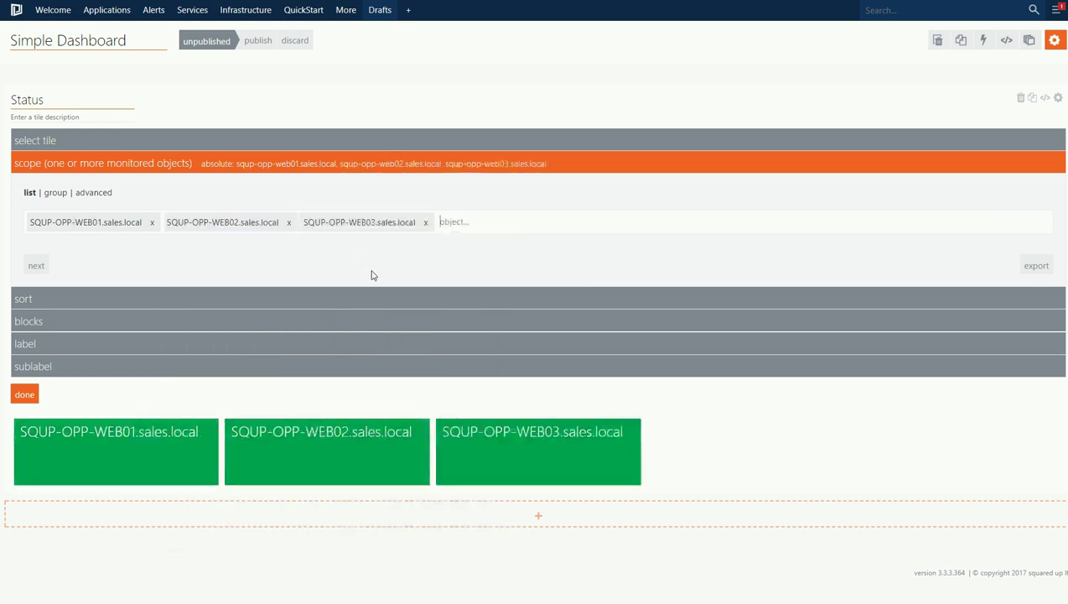
Rescope the Status tile to the 'Sales App Windows Severs' group instead of the server list.
left_click(61, 194)
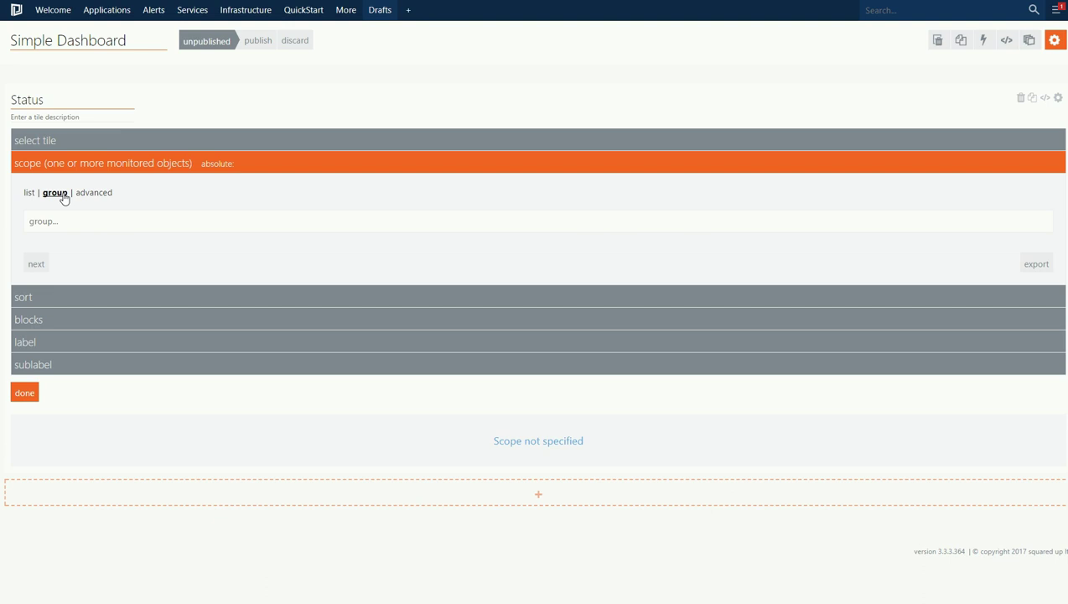
left_click(64, 226)
type("sales app")
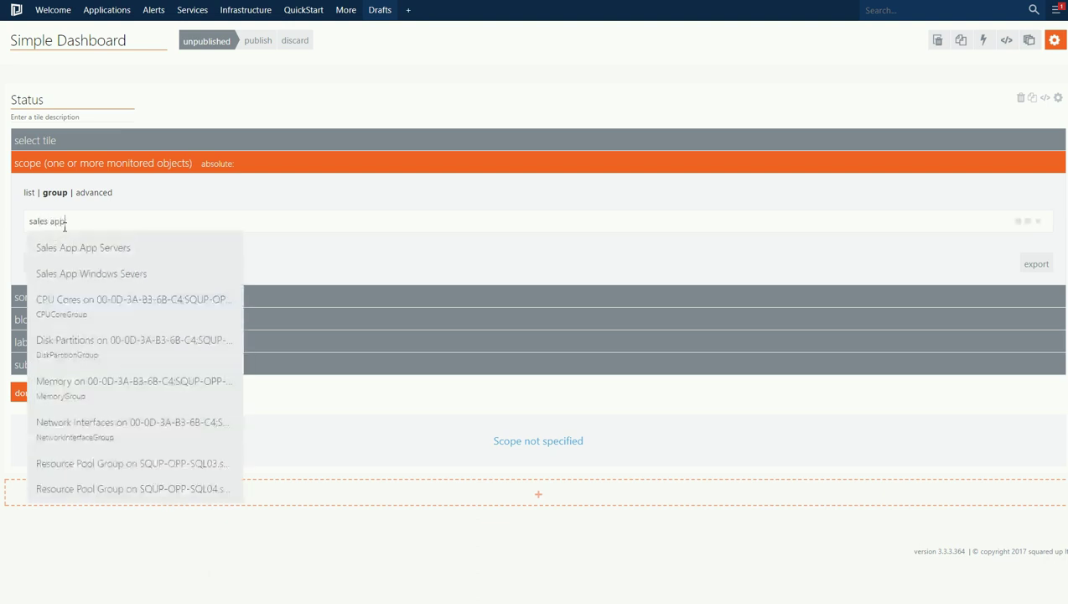
left_click(105, 277)
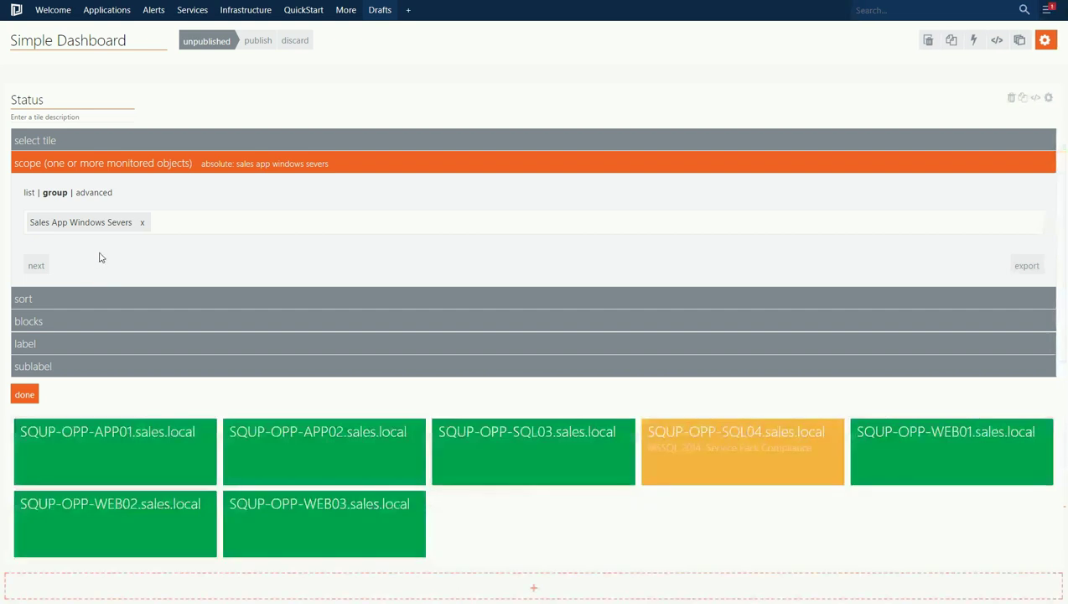
Sort the status blocks by health state, descending.
left_click(42, 266)
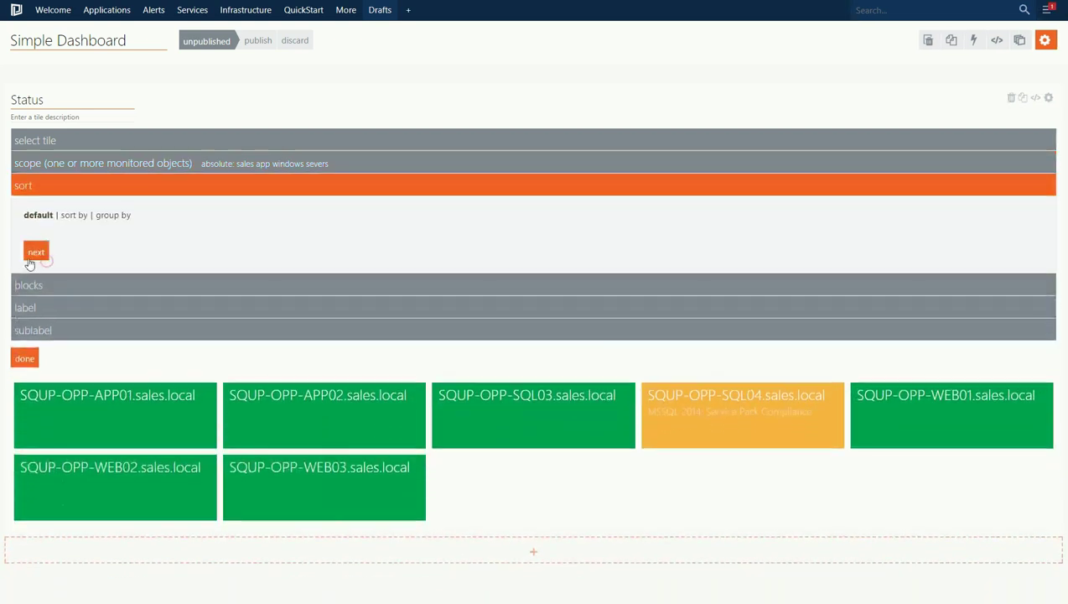
left_click(83, 218)
left_click(107, 240)
left_click(100, 265)
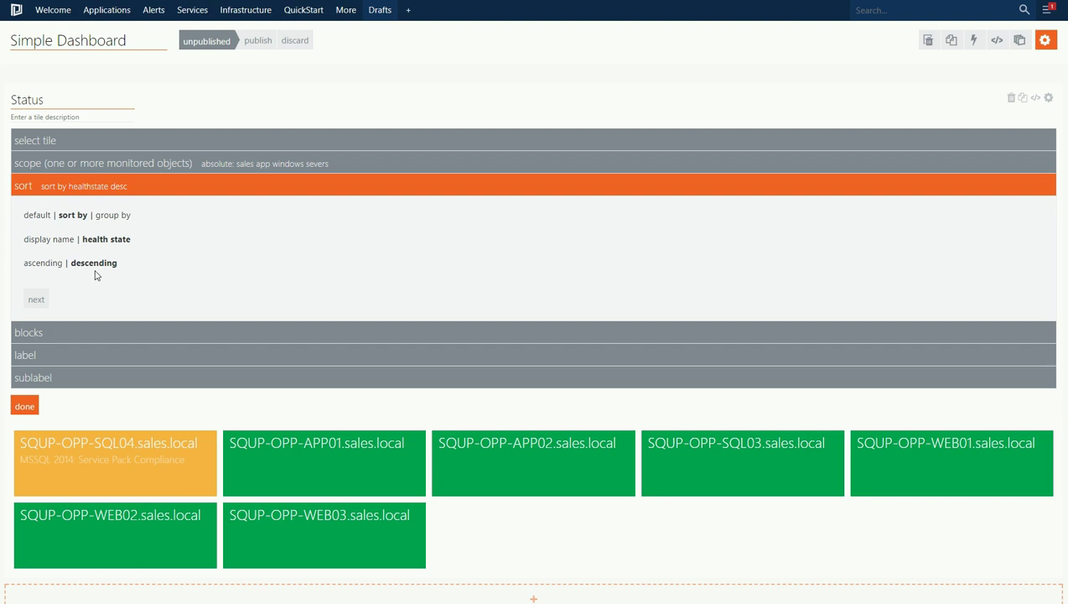
Lay out the blocks in 4 columns at height 2 with a smaller font size.
left_click(36, 299)
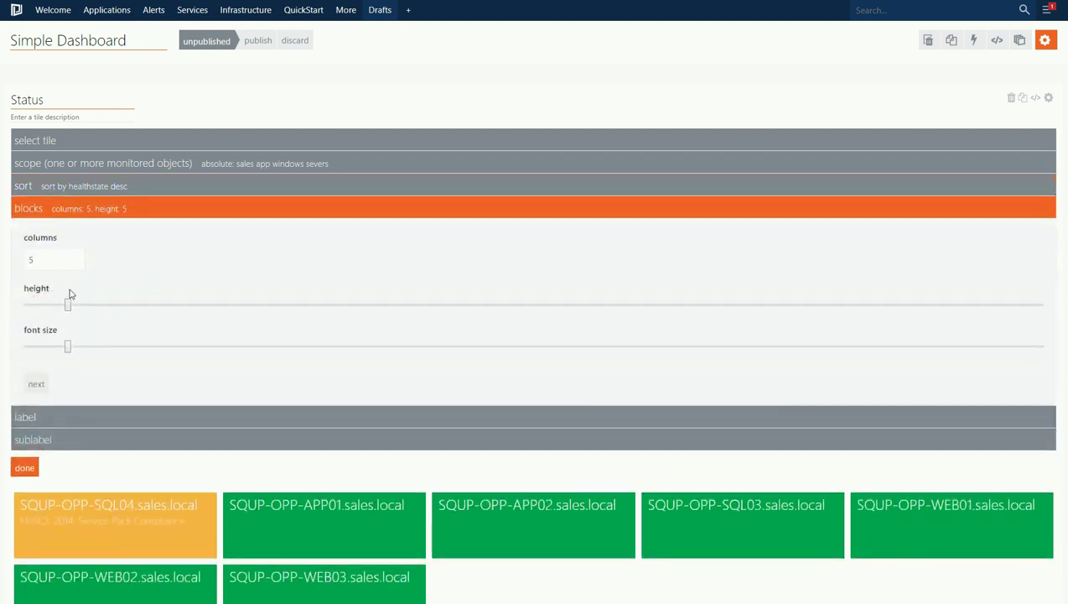
left_click(79, 263)
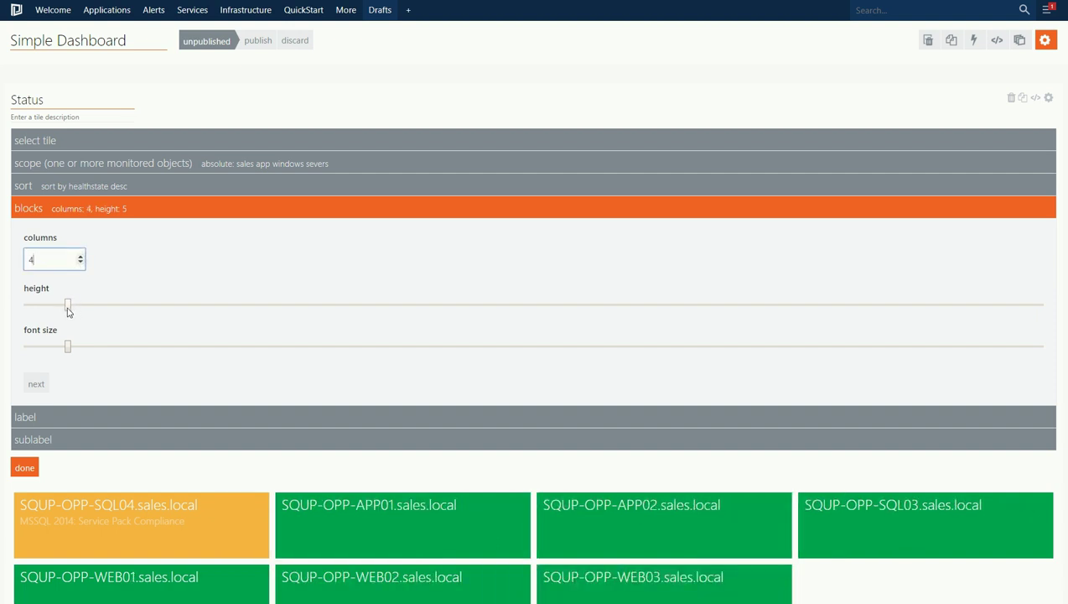
left_click_drag(68, 309, 37, 304)
left_click_drag(67, 351, 46, 349)
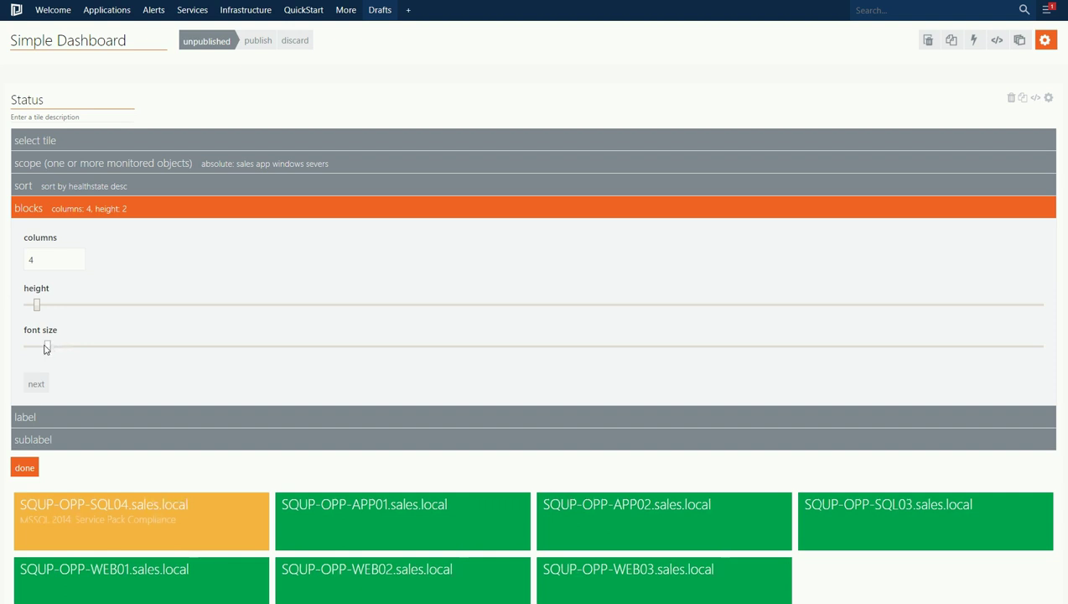
Keep server-name labels, try 'last state change' sublabels, then revert to health state summary.
left_click(37, 385)
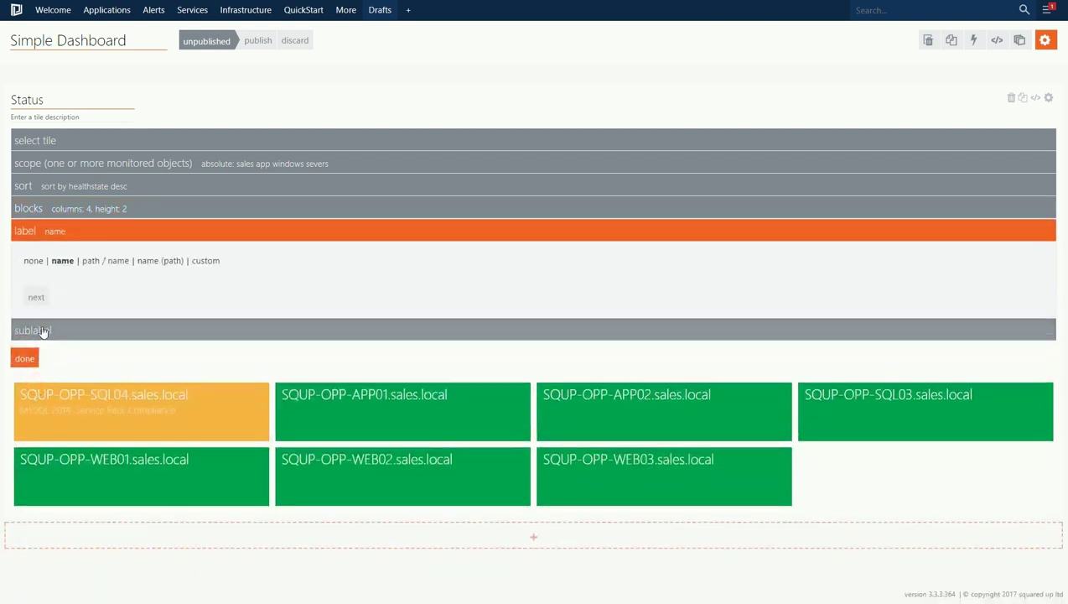
left_click(37, 296)
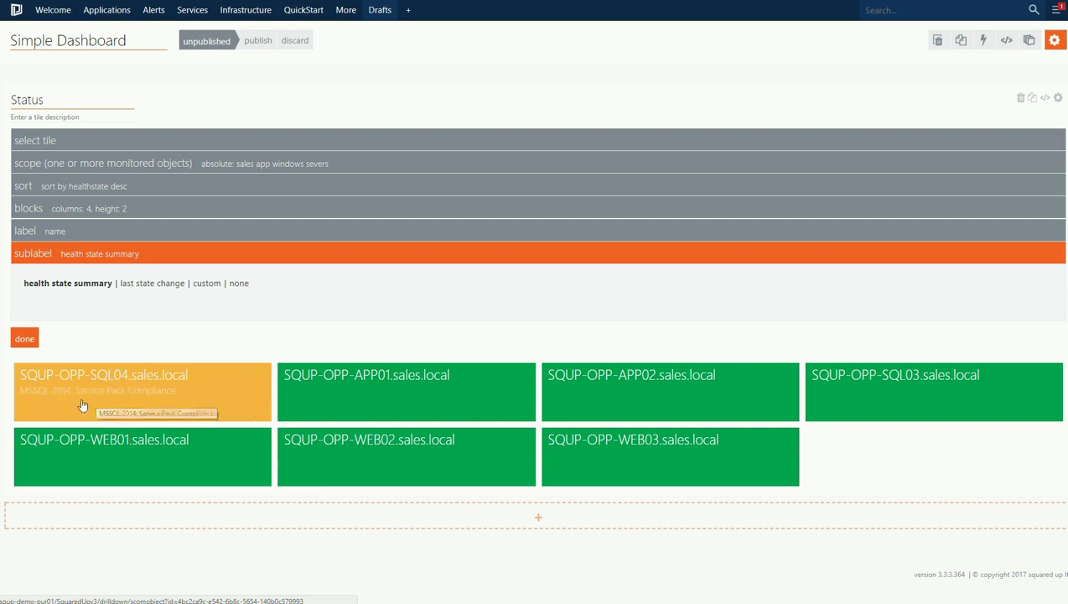
left_click(147, 284)
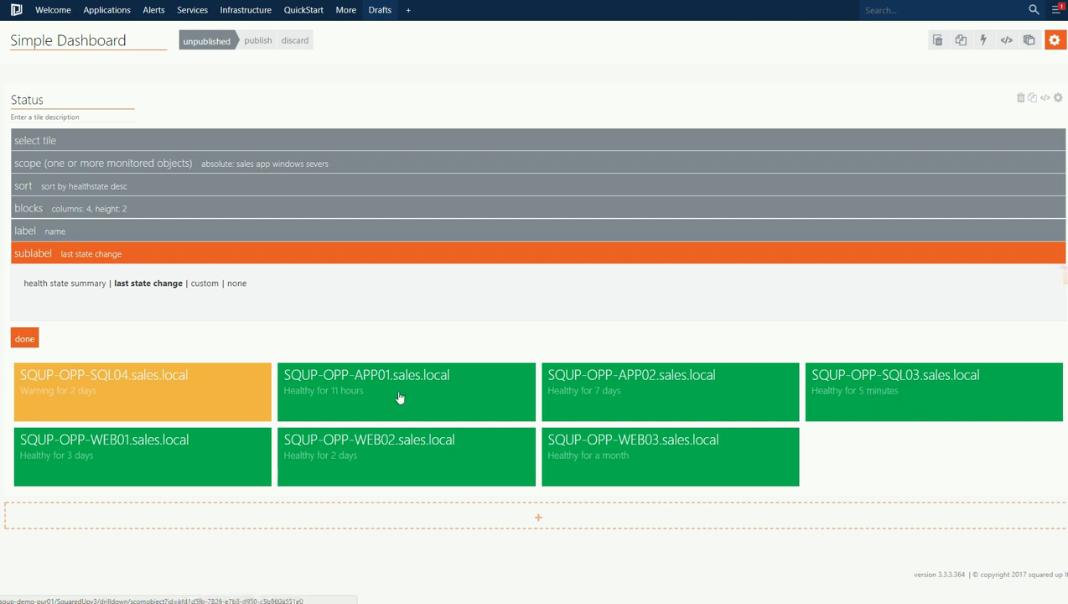
left_click(47, 282)
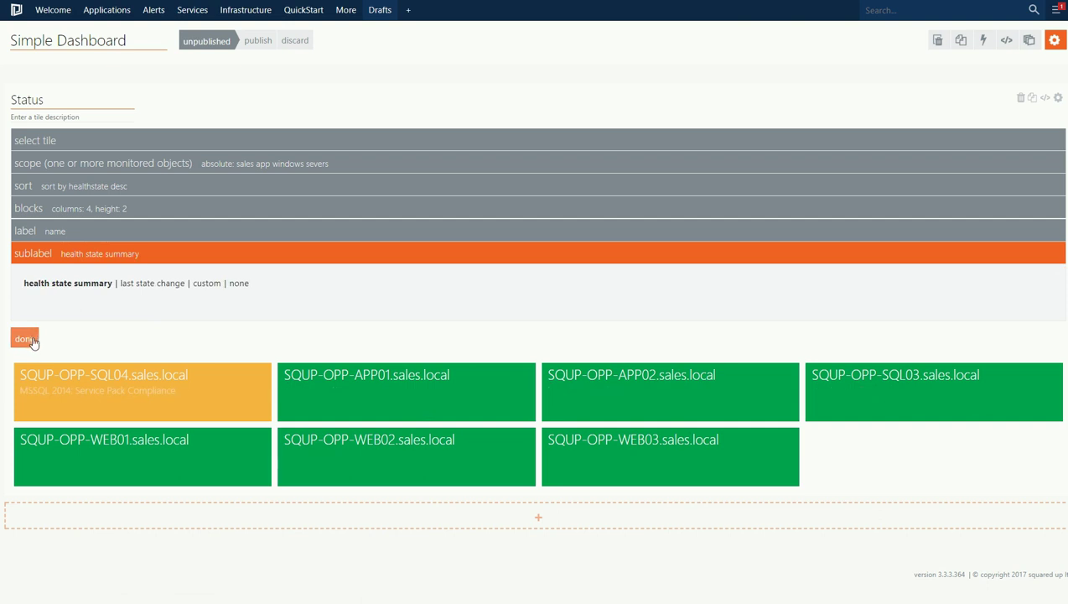
Add an Alerts list tile named 'Alerts', scoped to the Sales App Windows Severs group.
left_click(25, 339)
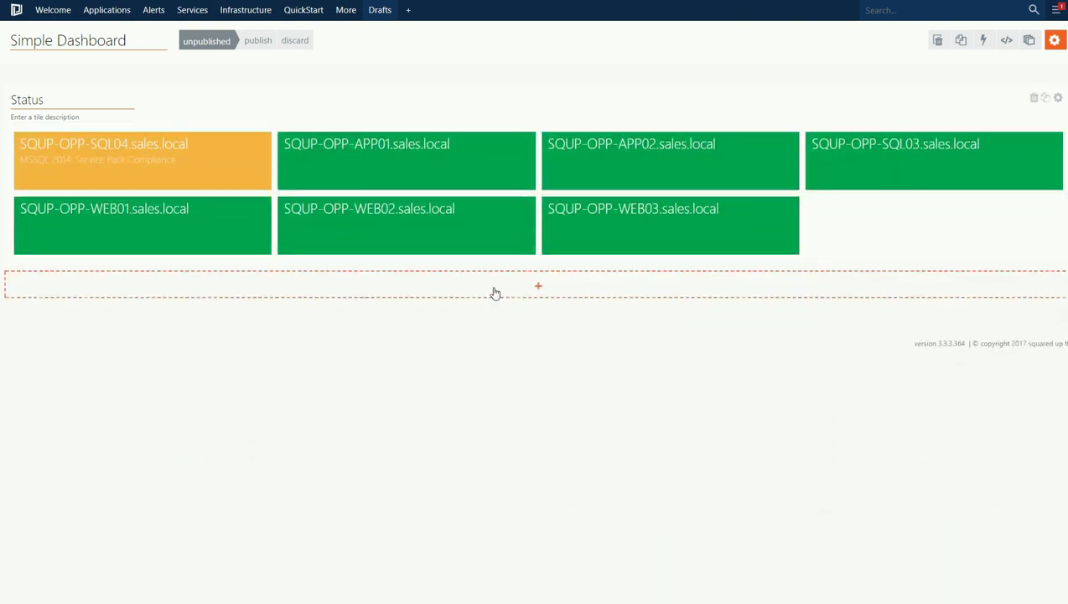
left_click(495, 293)
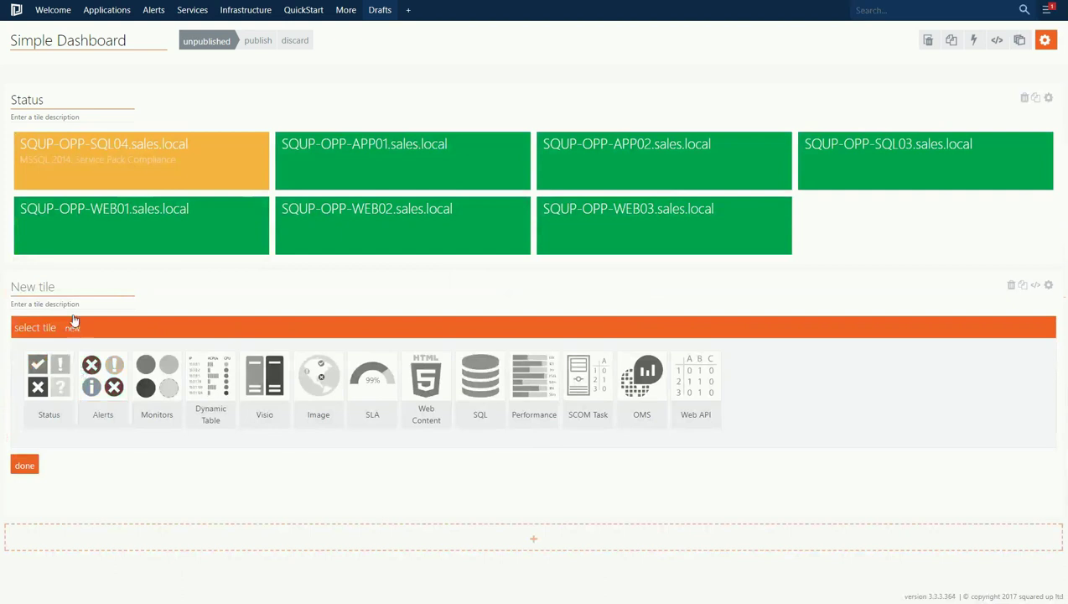
type("Alerts")
left_click(102, 394)
left_click(55, 380)
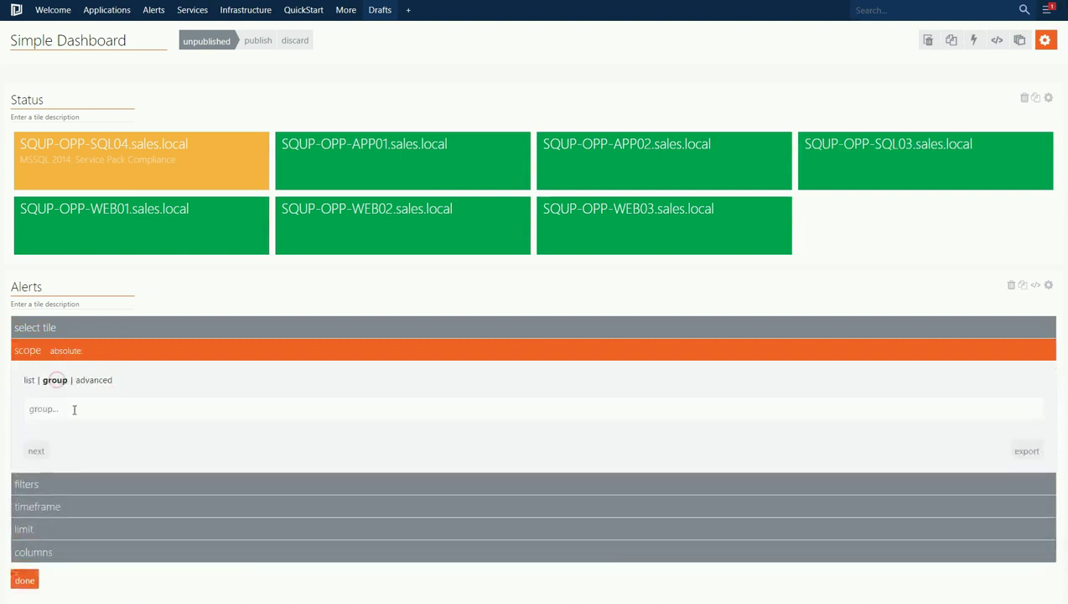
left_click(74, 409)
type("sales app w")
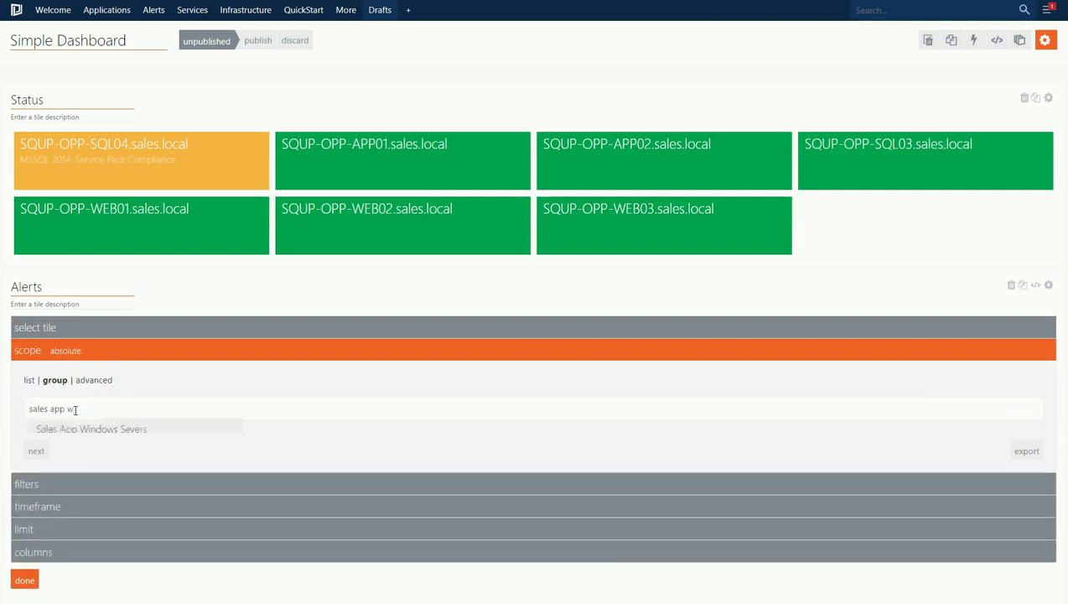
left_click(109, 436)
Exclude info-severity and low-priority alerts from the Alerts tile.
left_click(38, 452)
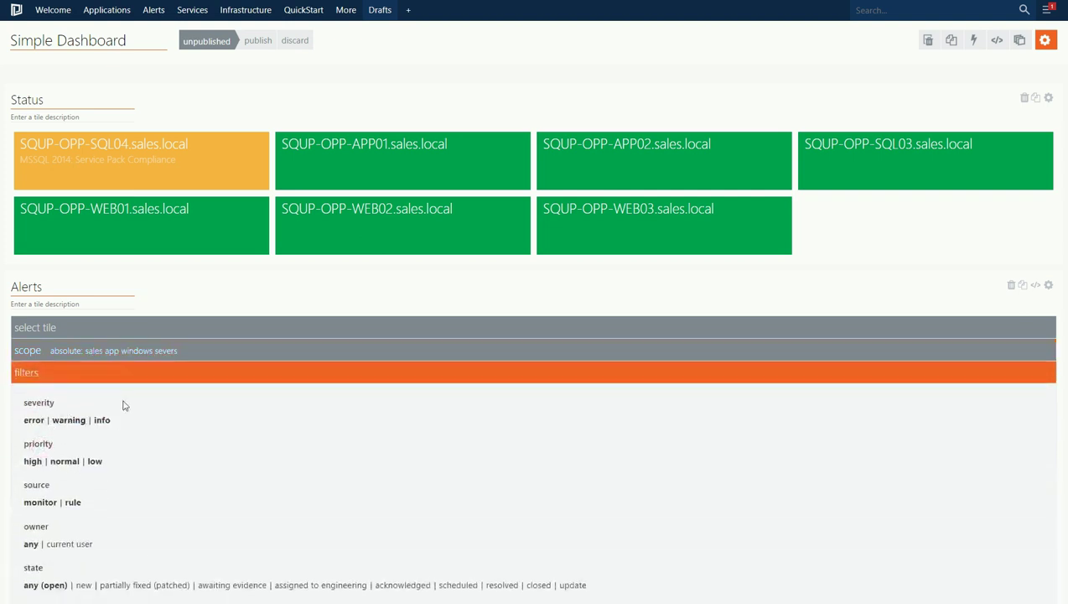
left_click(100, 421)
left_click(97, 460)
scroll(104, 460, "down", 2)
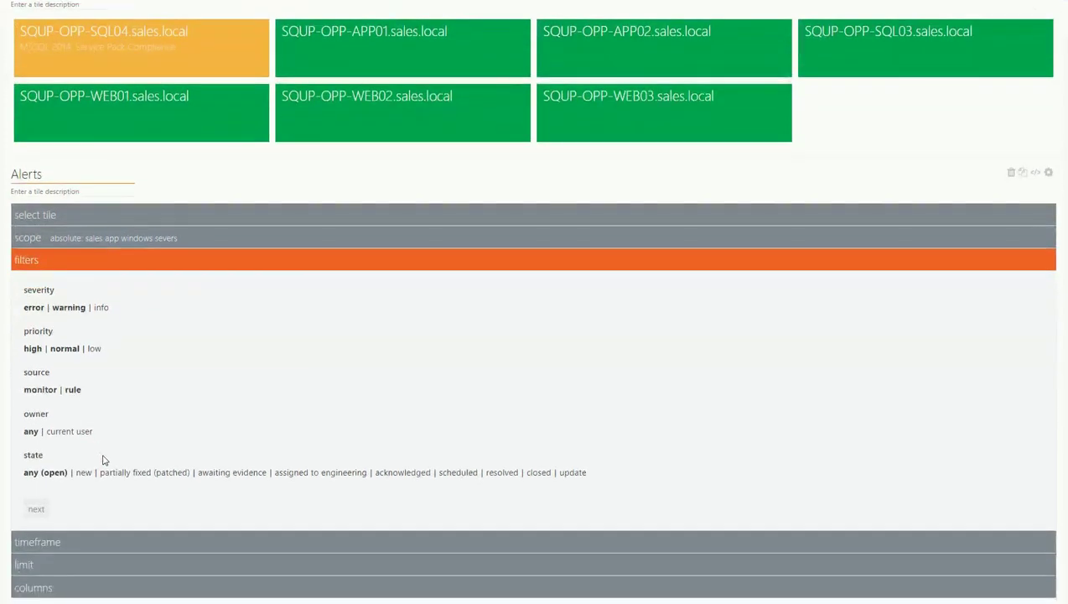
scroll(102, 460, "down", 1)
left_click(42, 508)
Limit the tile to 4 alerts, move timeRaised above resolutionStateName, and show column titles.
left_click(35, 315)
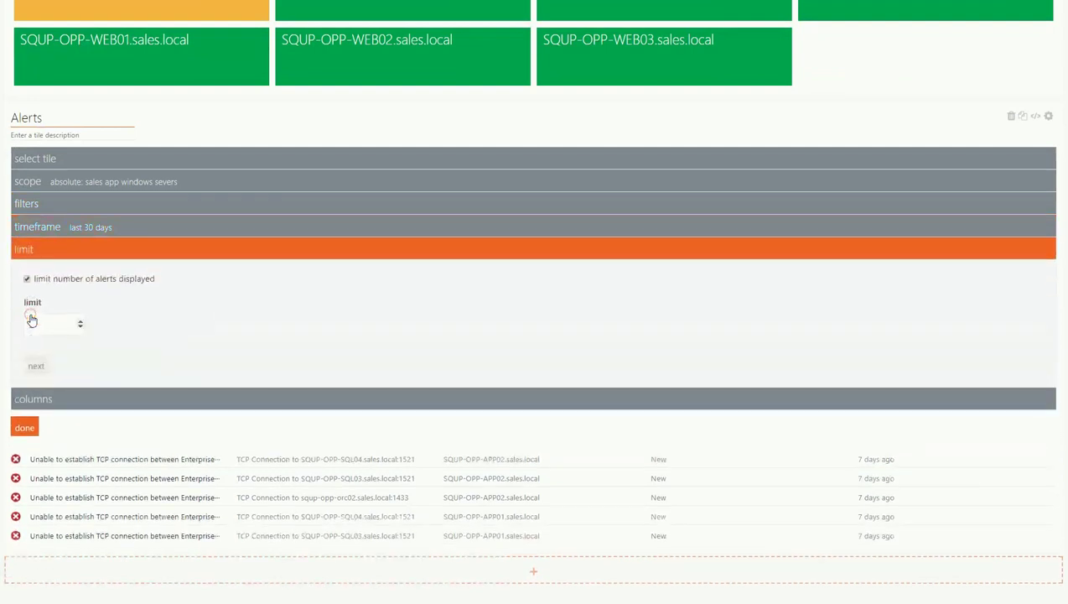
left_click(80, 328)
left_click(46, 364)
scroll(108, 383, "down", 1)
left_click_drag(38, 369, 37, 345)
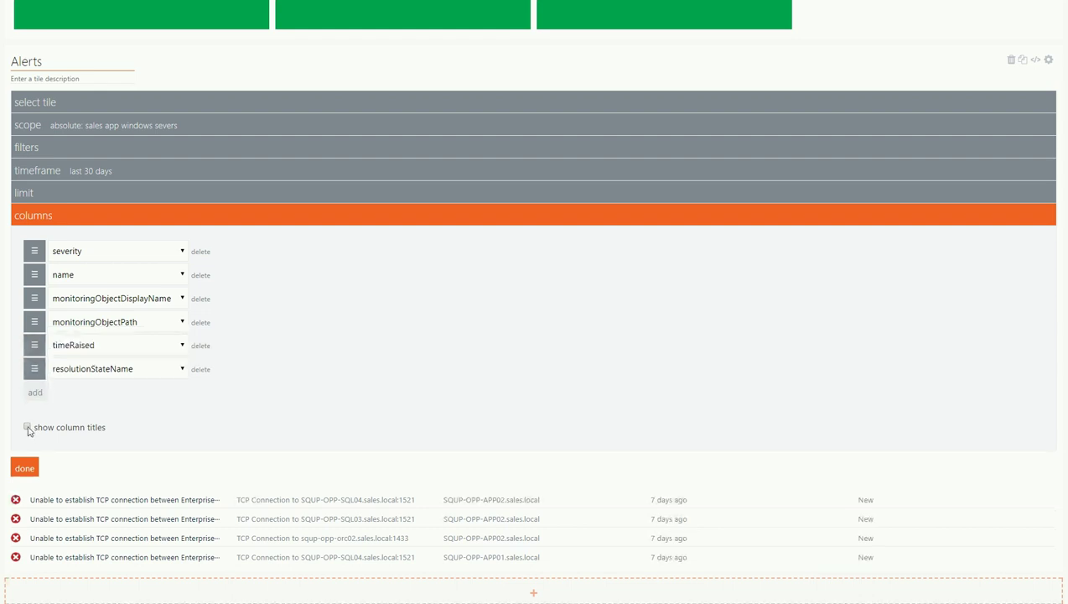
left_click(27, 426)
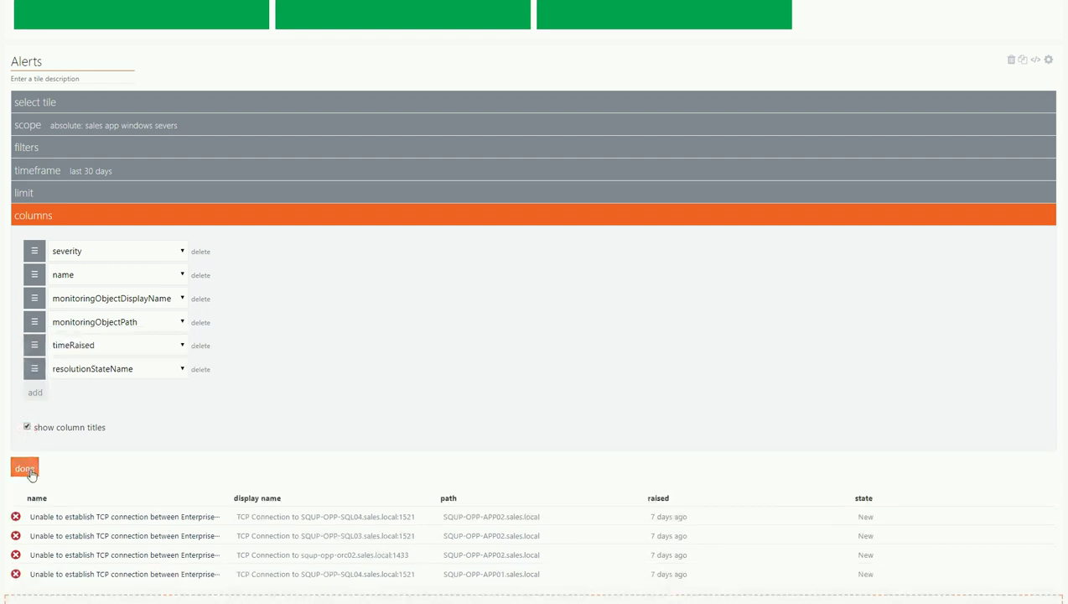
left_click(25, 468)
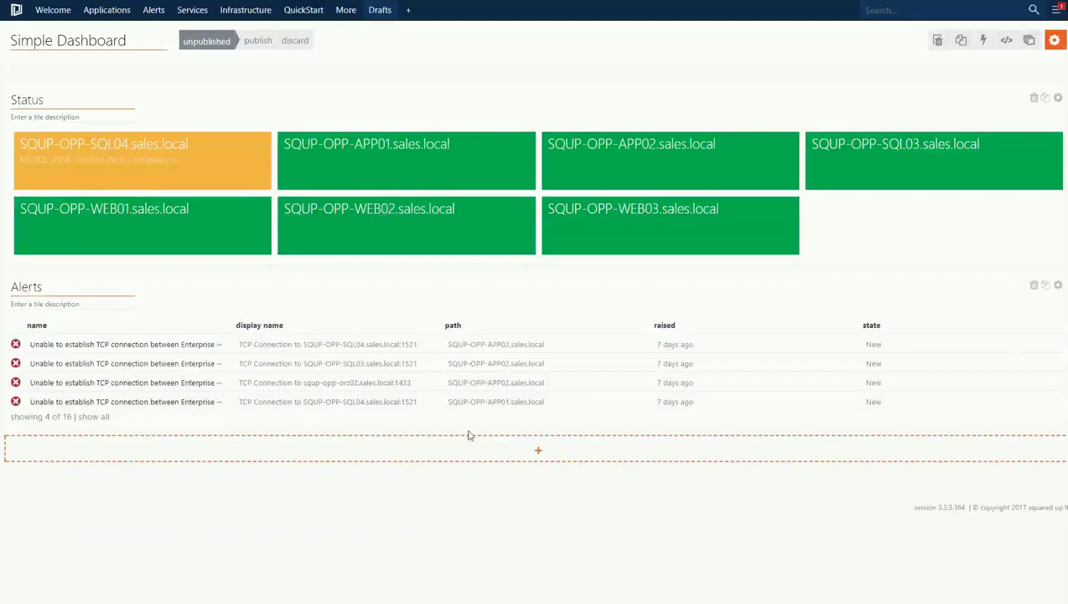
Add a Dynamic Table tile below Alerts, scoped to the Sales App Windows Severs group.
left_click(471, 446)
scroll(209, 448, "down", 2)
left_click(208, 448)
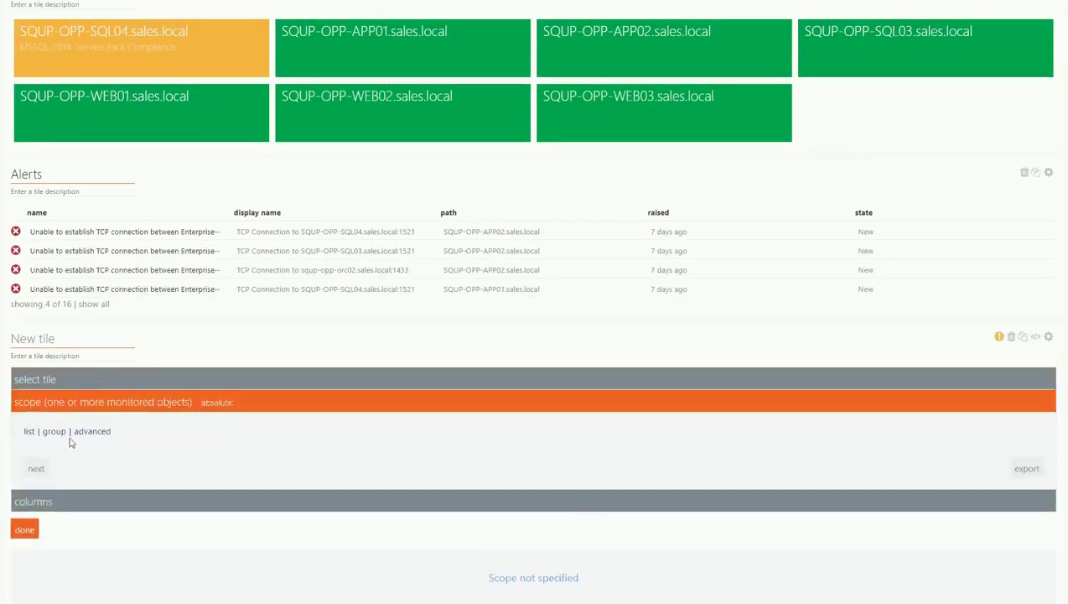
left_click(54, 432)
left_click(63, 457)
type("sales app win")
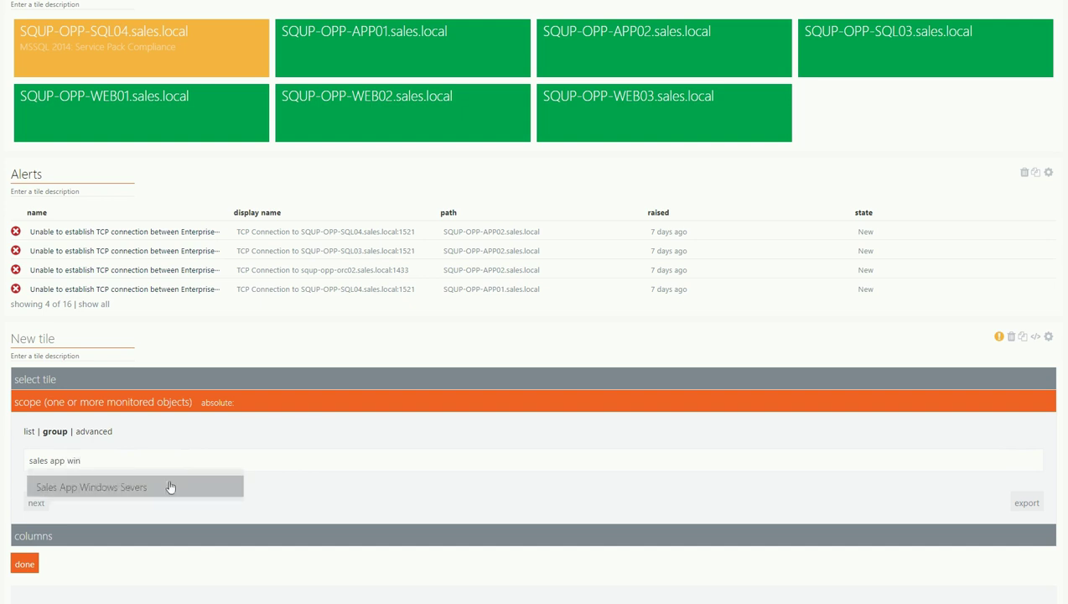
left_click(171, 484)
Finish the table, title it 'Server KPIs', and add another tile below it.
scroll(83, 438, "down", 3)
left_click(22, 432)
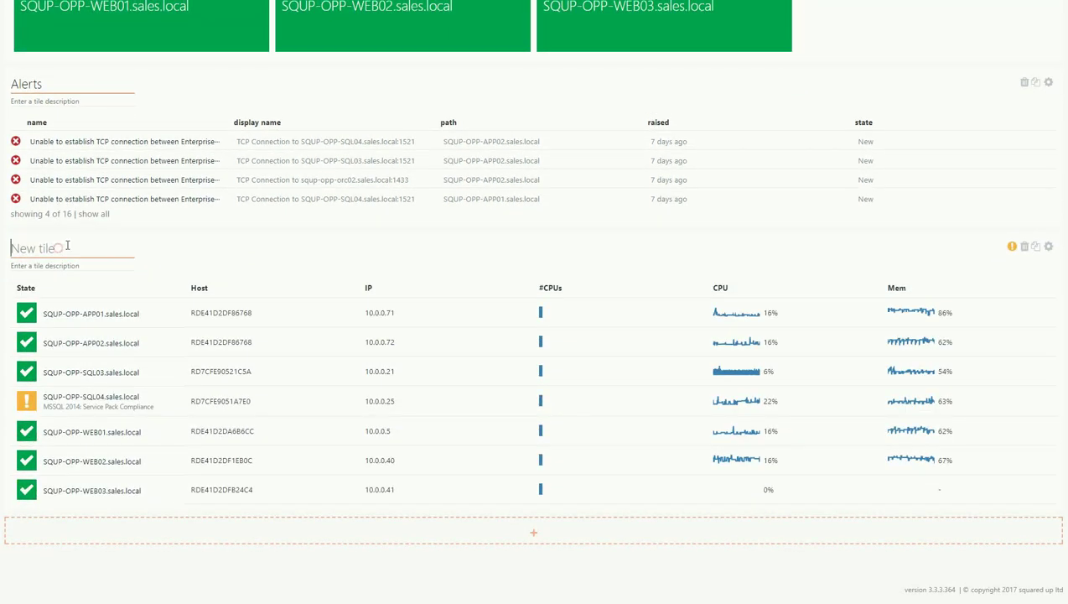
type("Server KPIs")
left_click(531, 527)
Make the new tile a Performance (Bar) tile scoped to the Sales App Windows Severs group.
scroll(285, 469, "down", 3)
scroll(257, 382, "down", 3)
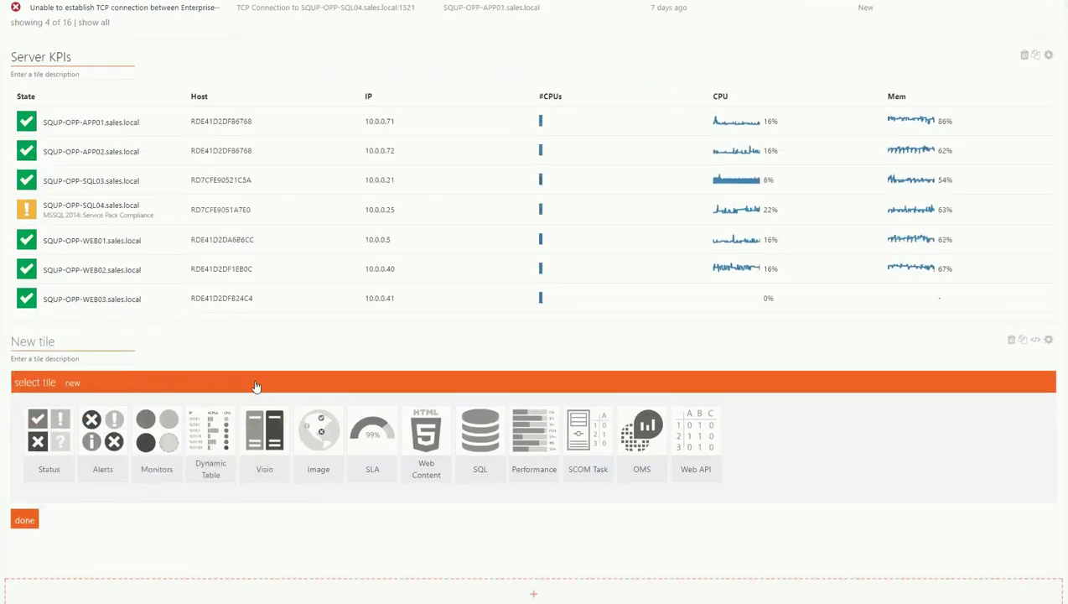
left_click(521, 450)
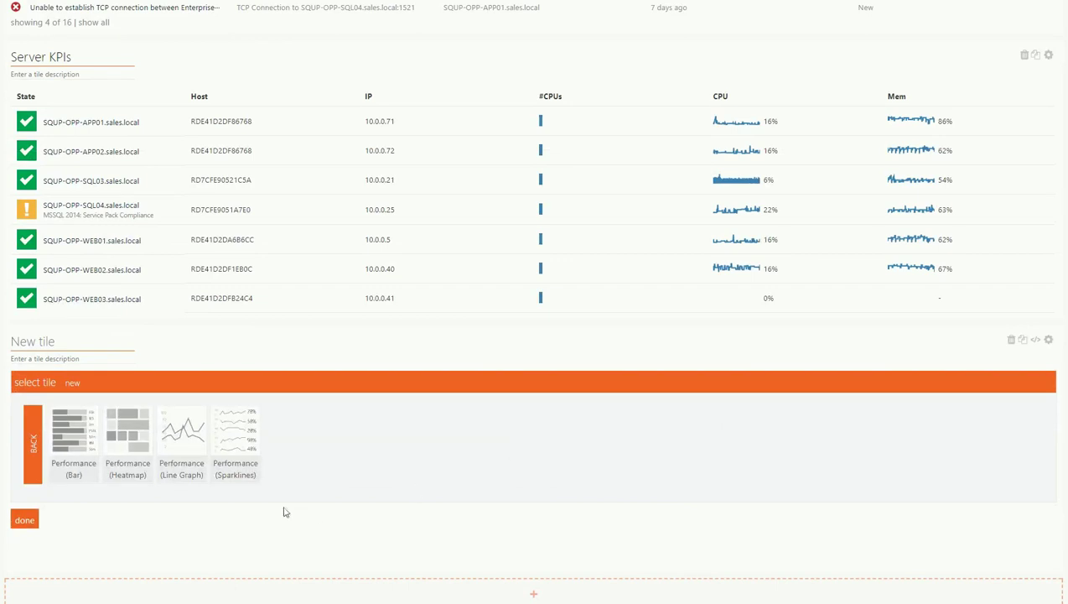
left_click(86, 469)
left_click(54, 401)
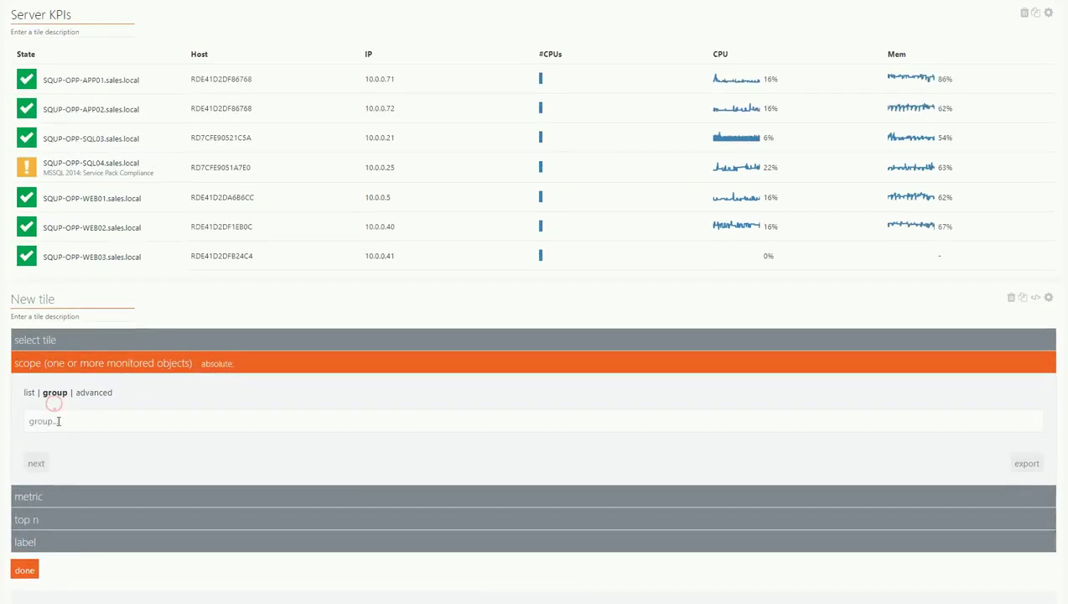
type("sales app")
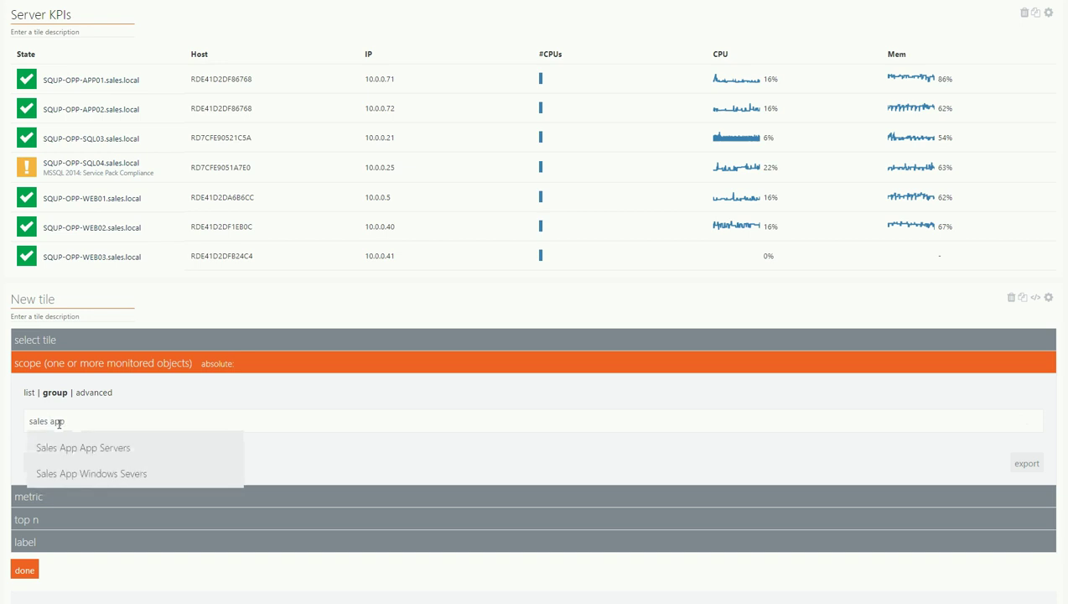
key("Down")
key("Down")
key("Return")
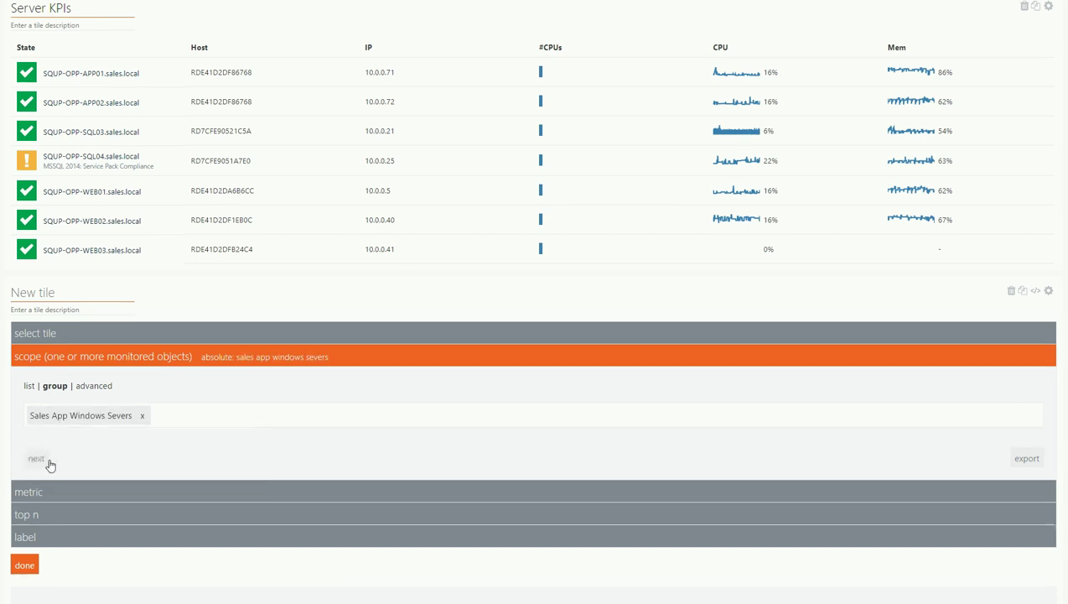
left_click(48, 461)
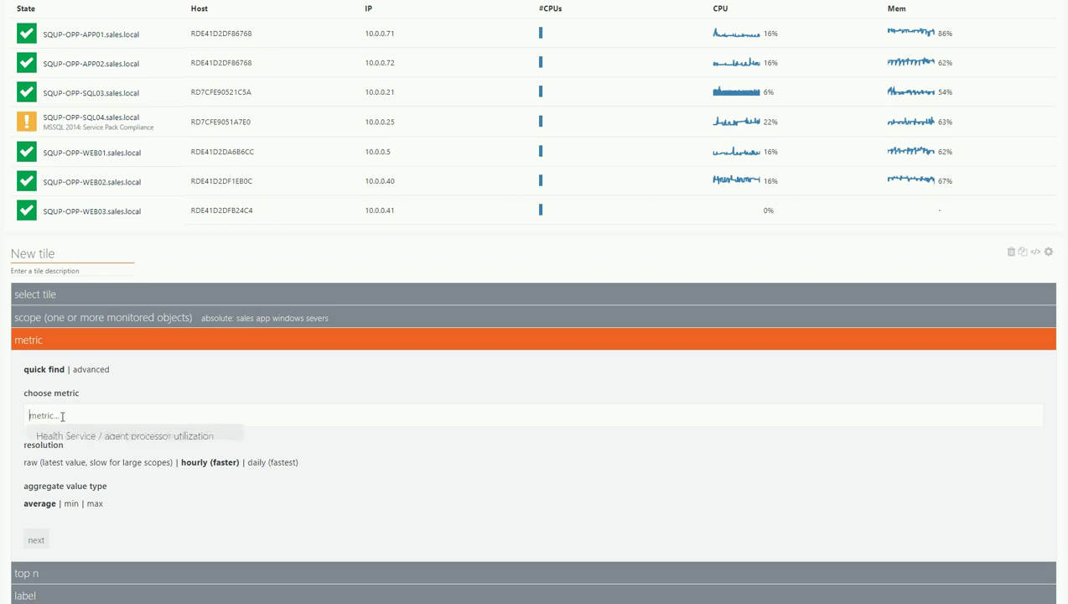
Search 'log fre sp' and pick the LogicalDisk / % Free Space metric.
scroll(62, 416, "down", 5)
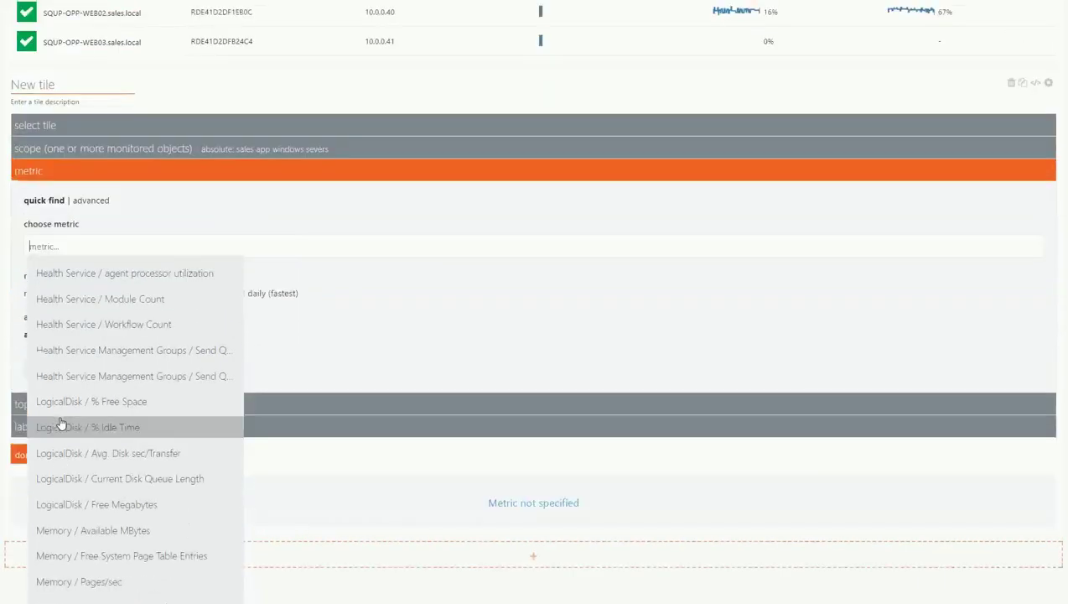
scroll(75, 447, "down", 5)
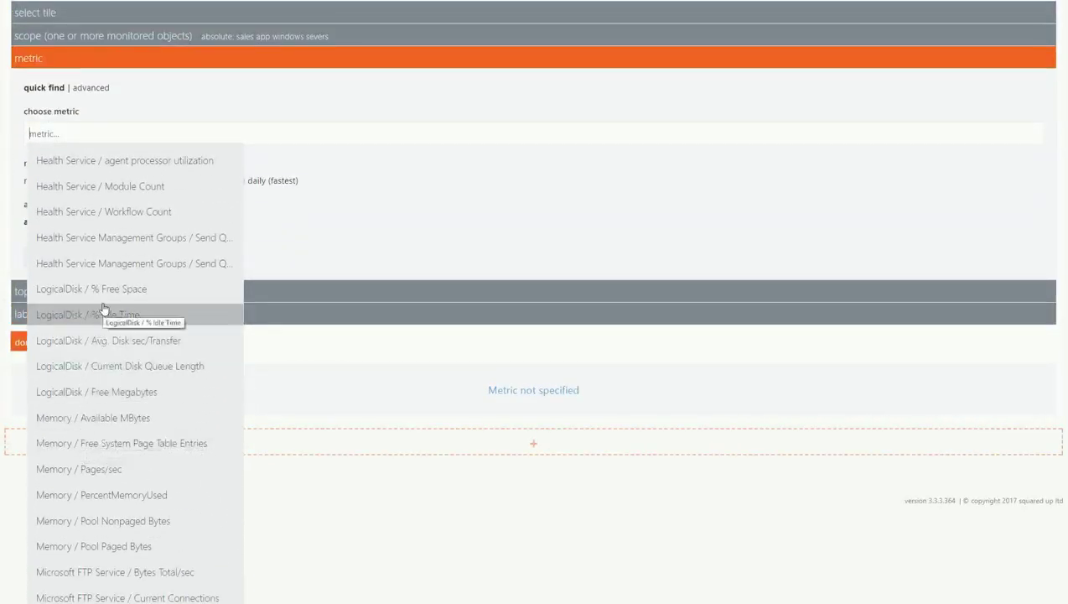
type("log")
scroll(97, 270, "up", 1)
type("fre s")
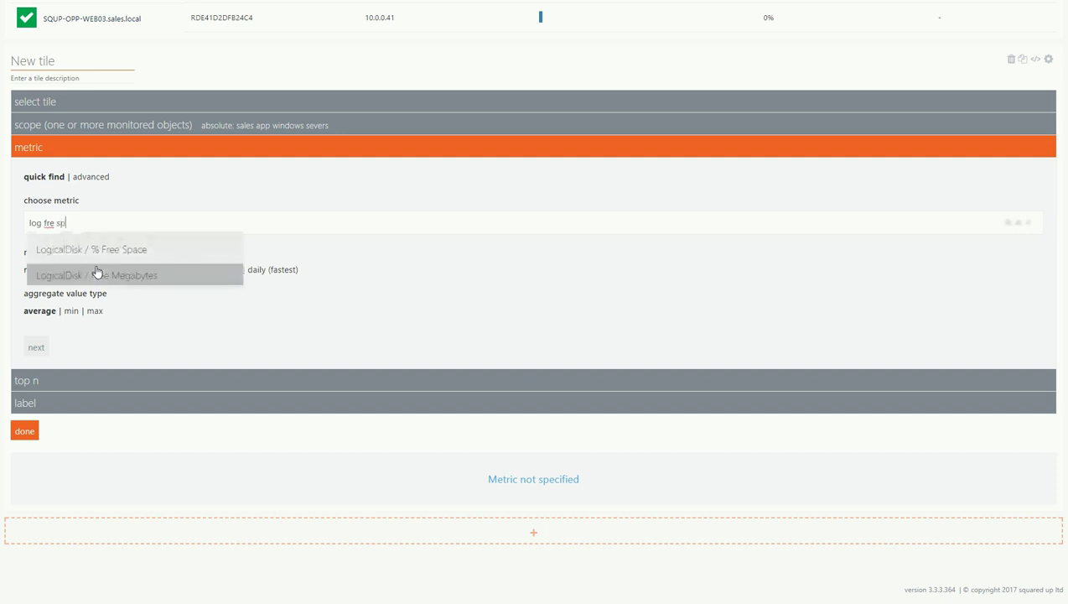
type("p")
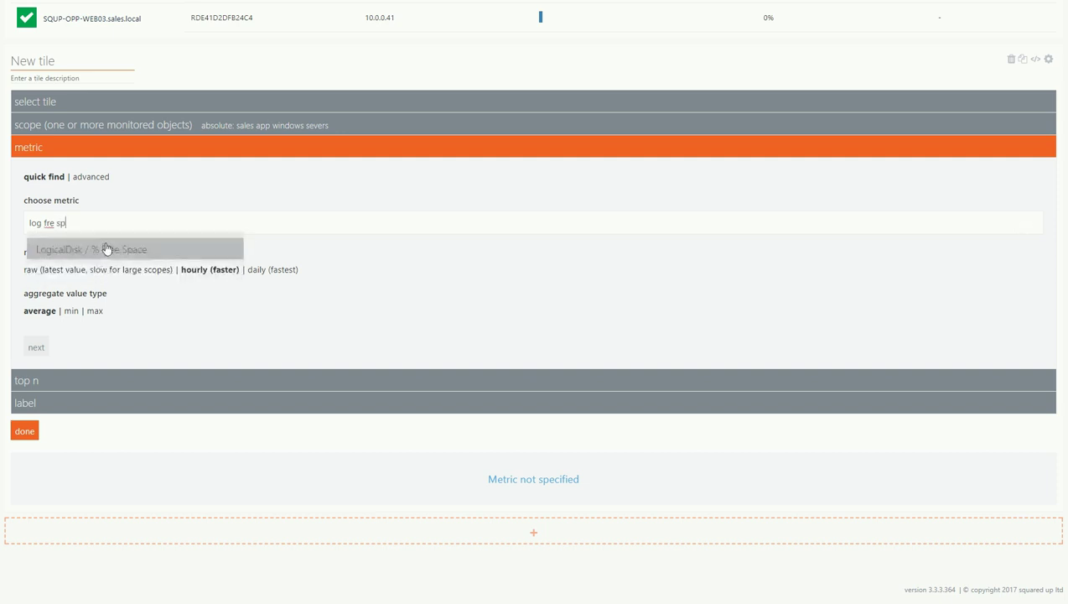
left_click(104, 246)
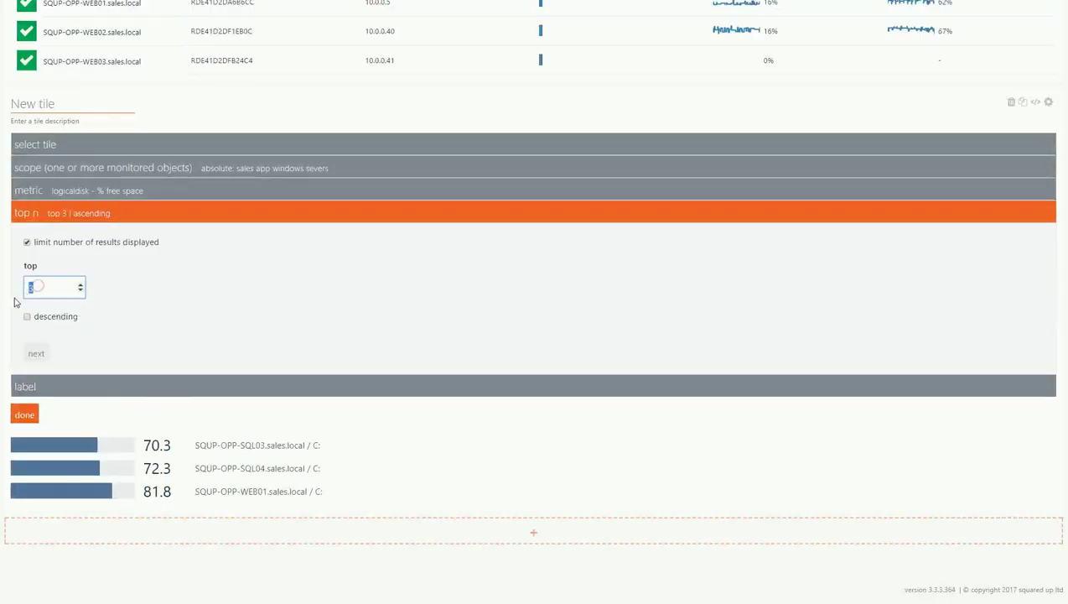
Raise the top N to 4 drives and finish the disk space tile.
type("4")
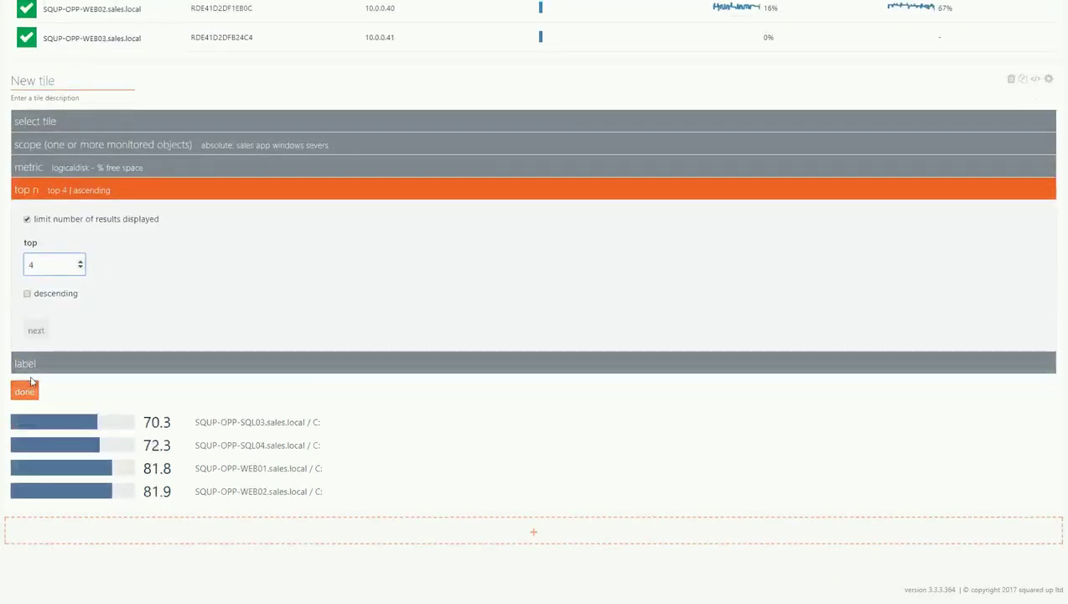
left_click(27, 392)
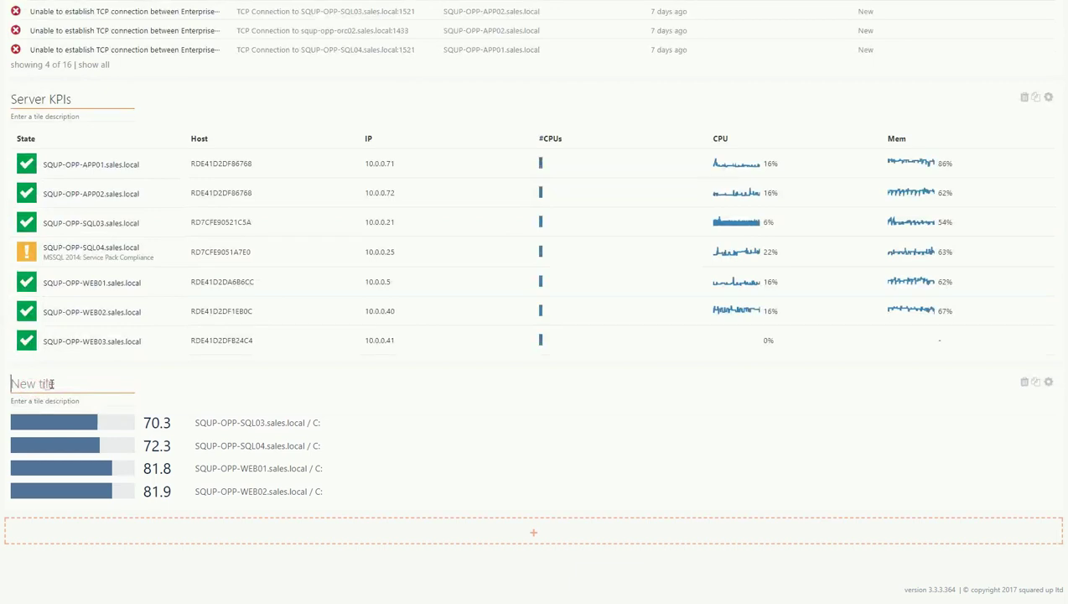
Title the disk tile 'Free Disk Space' and return to the top of the dashboard.
type("Free Disk Space")
scroll(501, 300, "up", 5)
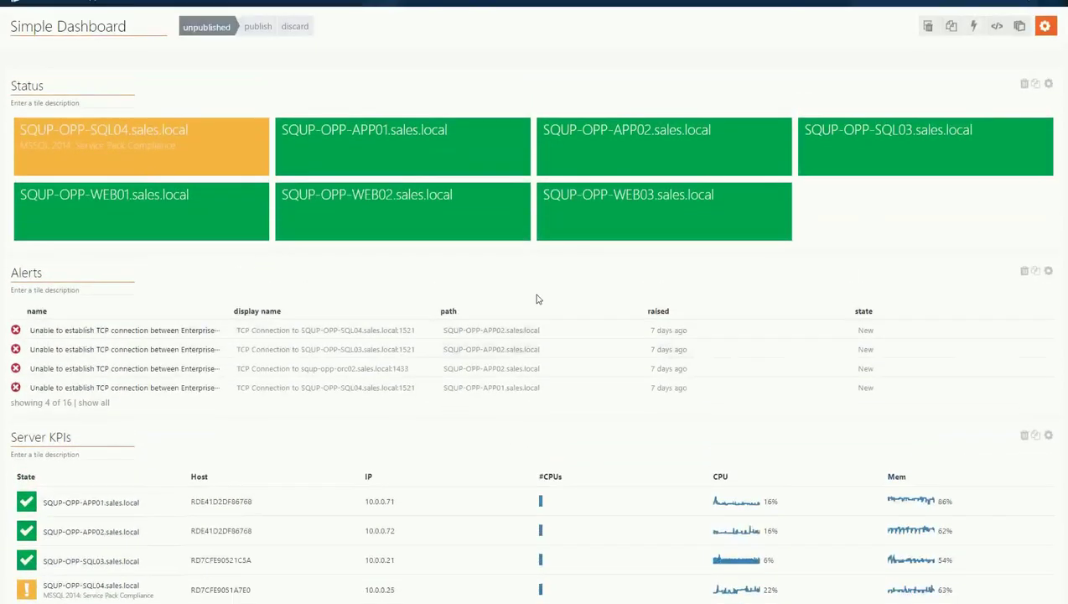
scroll(410, 282, "down", 5)
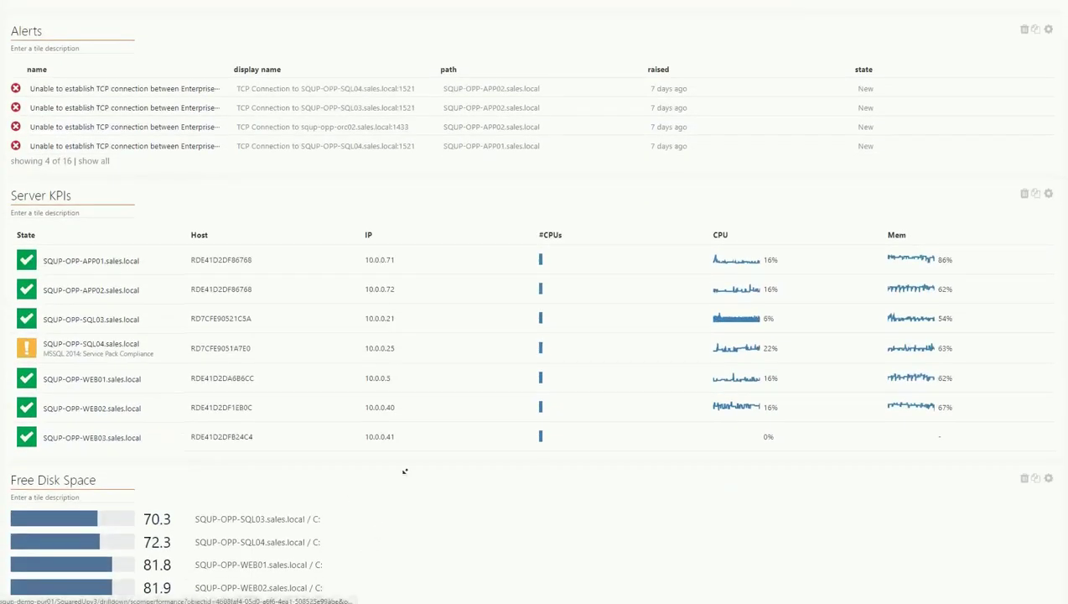
scroll(402, 462, "up", 5)
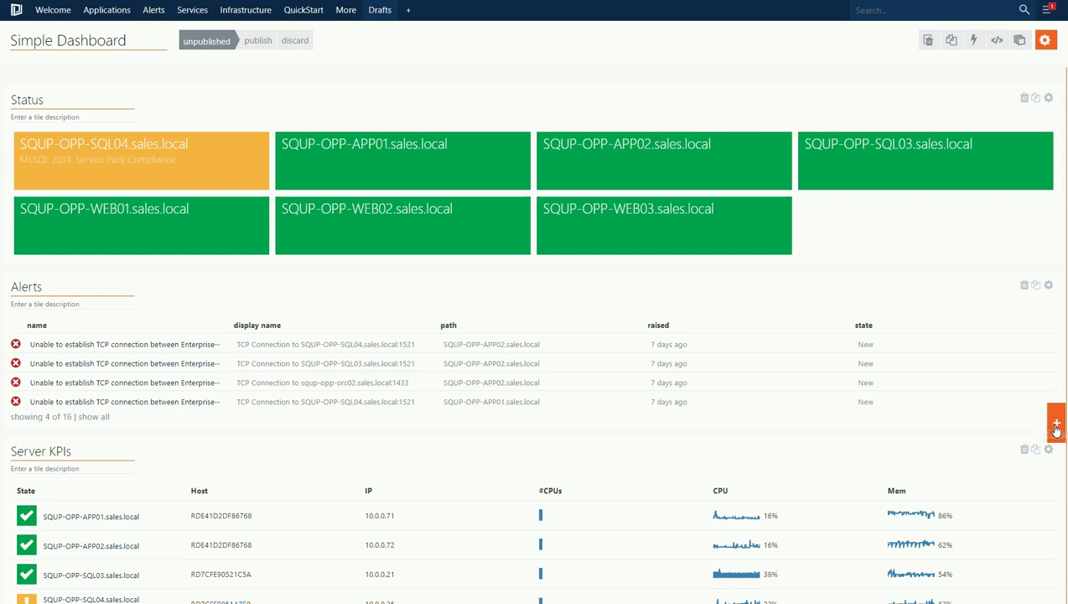
Add a half-width second column, move Alerts and Free Disk Space into it, and delete the empty tile.
left_click(1056, 425)
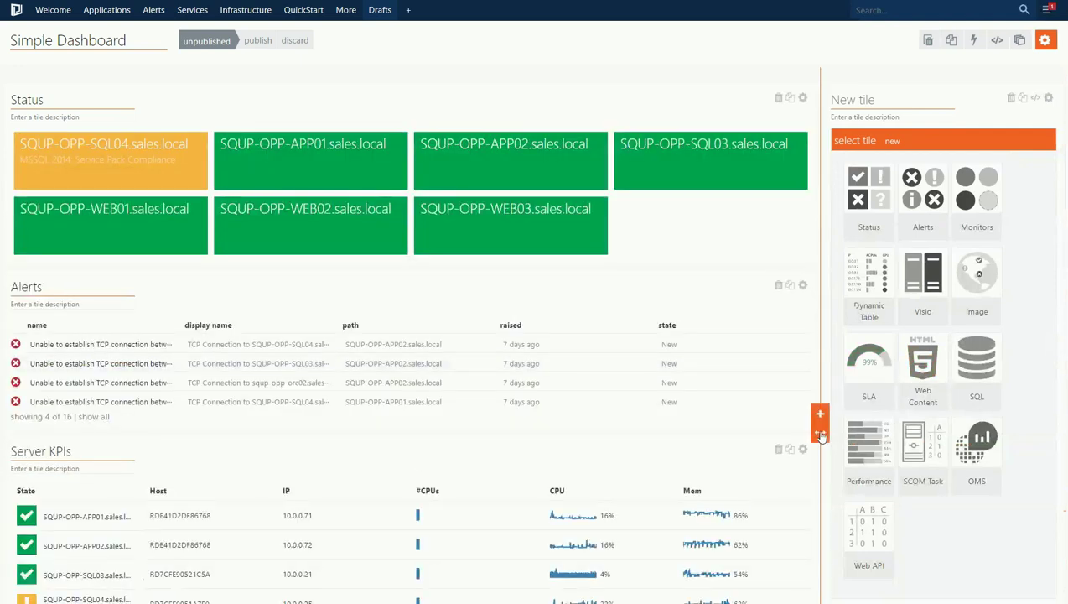
left_click_drag(817, 438, 624, 453)
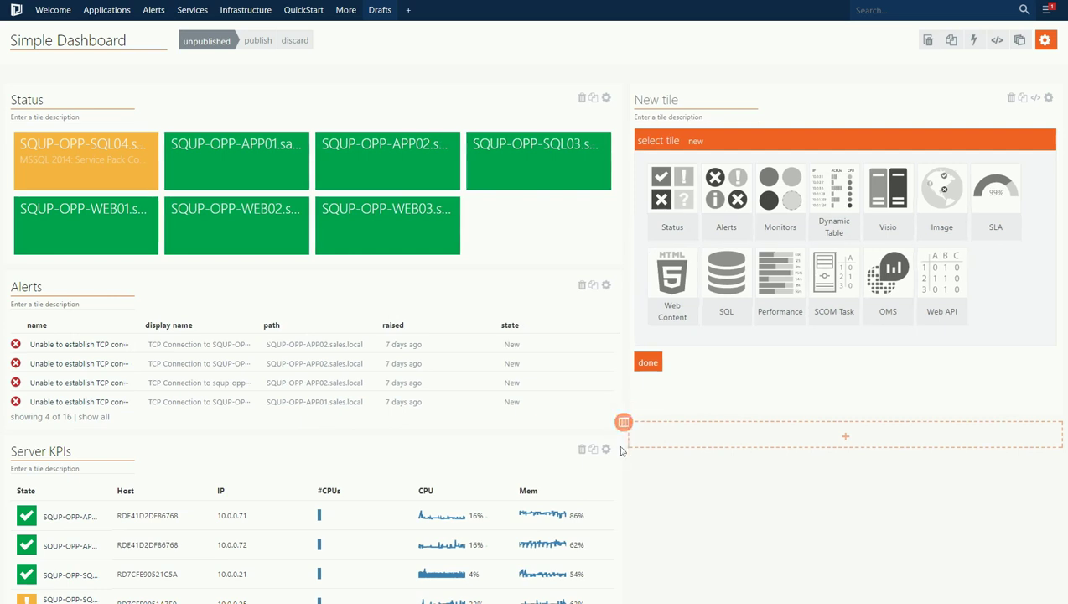
left_click_drag(606, 289, 644, 377)
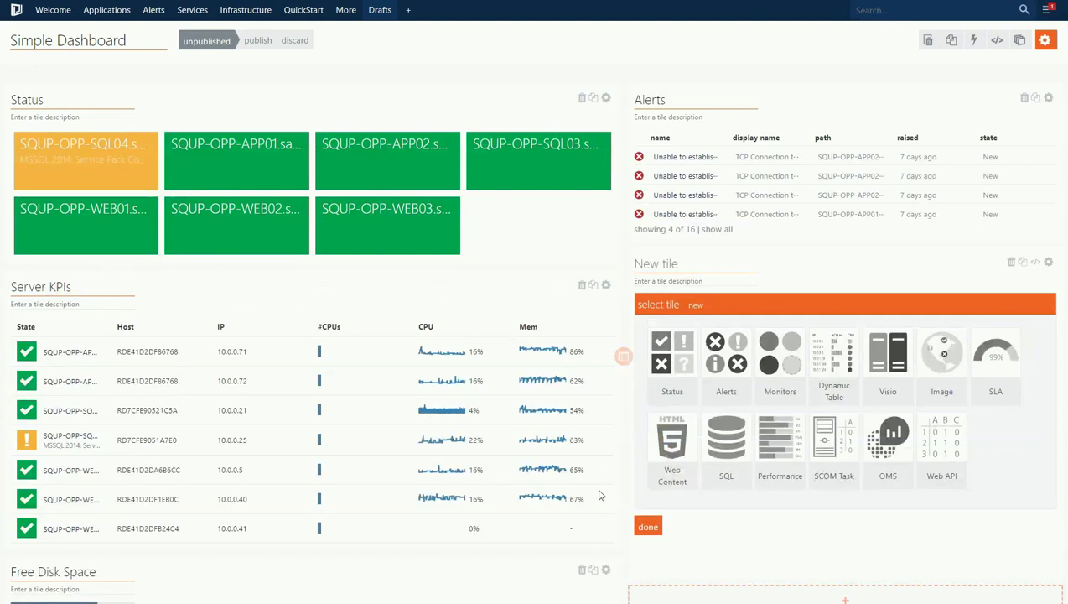
left_click_drag(608, 572, 878, 375)
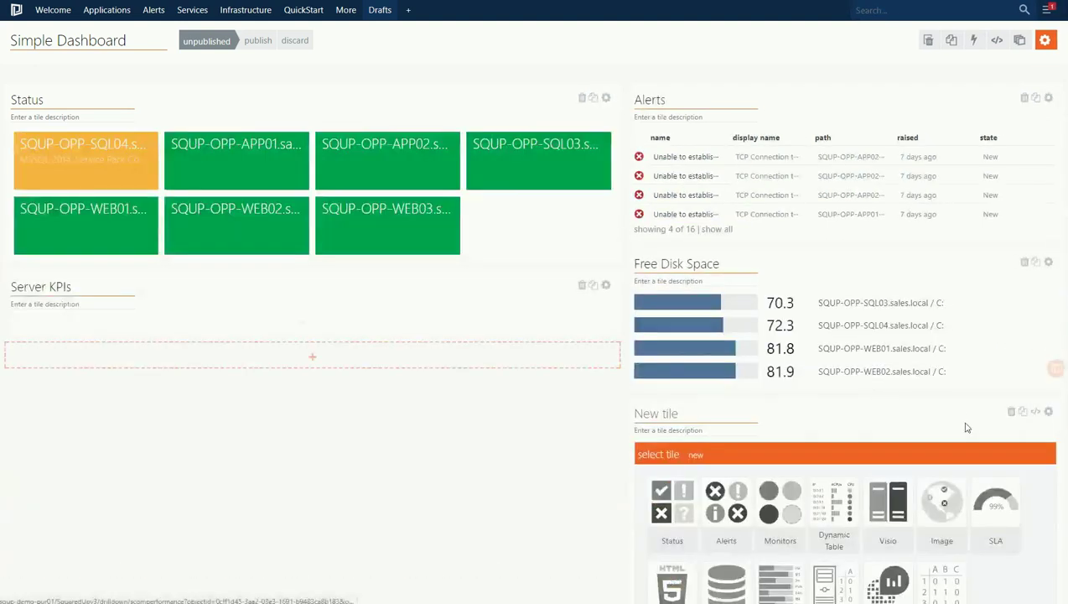
left_click(1011, 415)
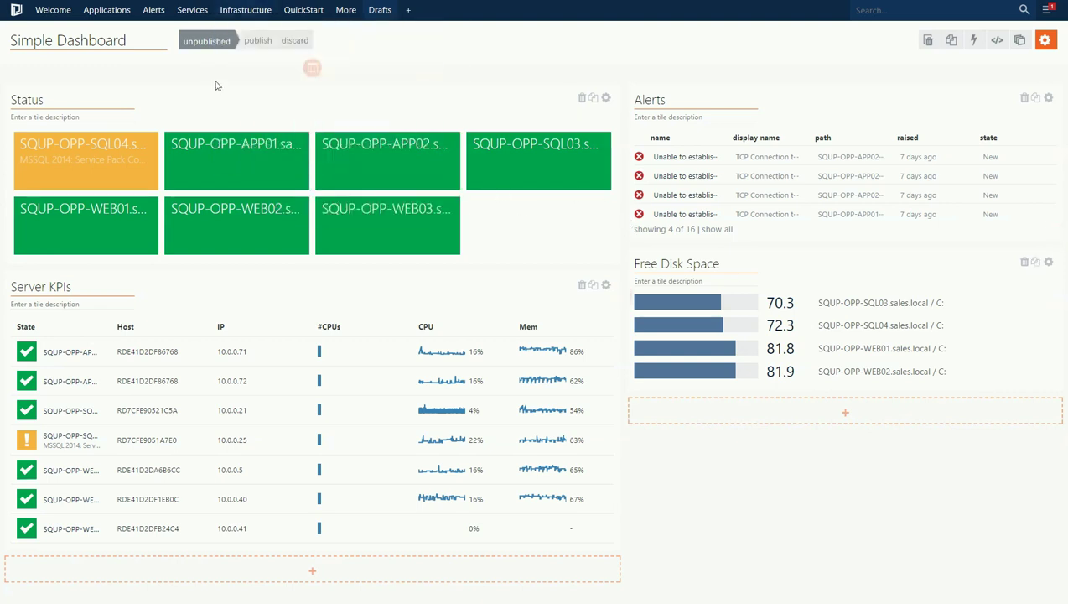
Publish the Simple Dashboard with 'add dashboard to navigation bar' unchecked.
left_click(255, 44)
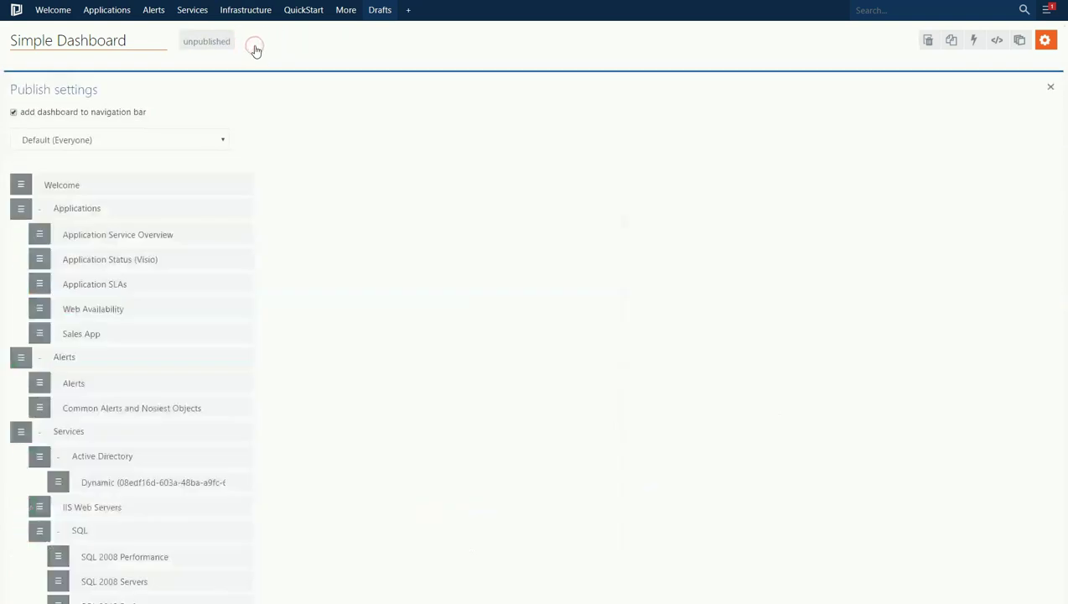
left_click(113, 114)
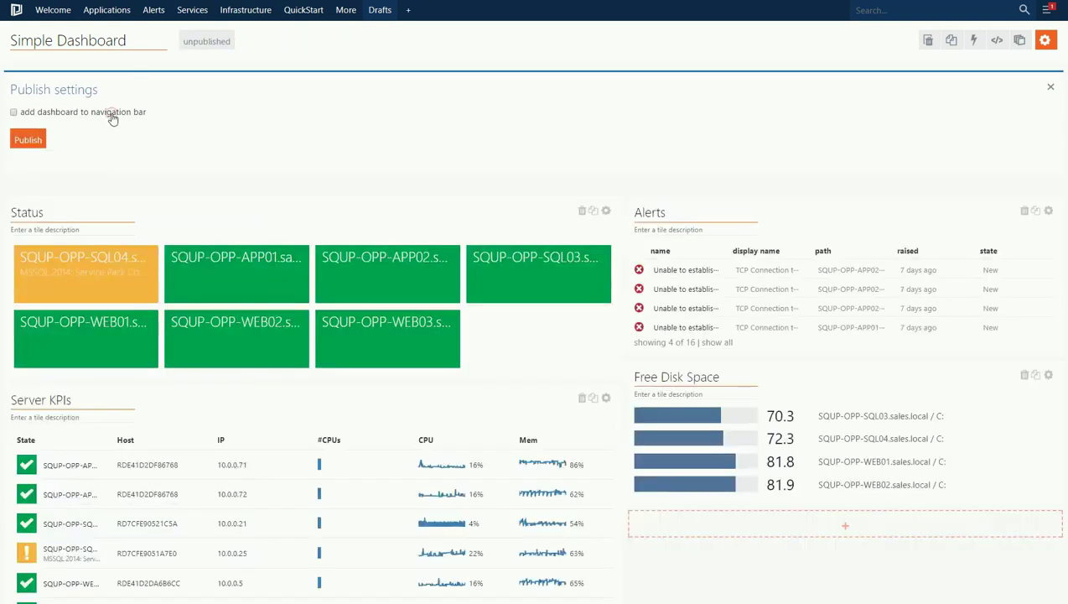
left_click(26, 141)
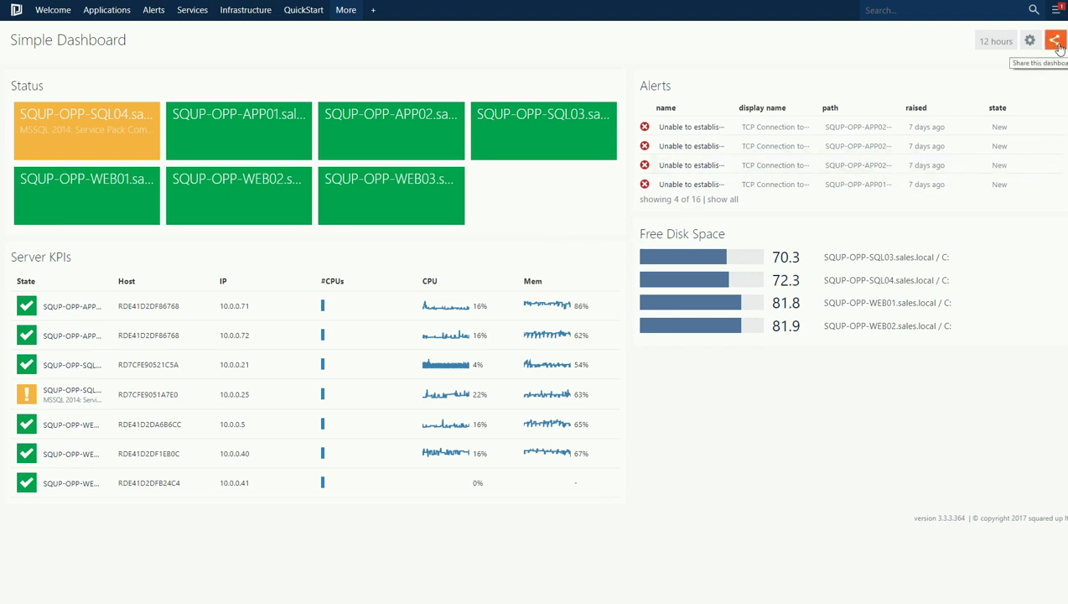
Share the dashboard with Open Access, choose the Embed view option, and generate the link.
left_click(1055, 42)
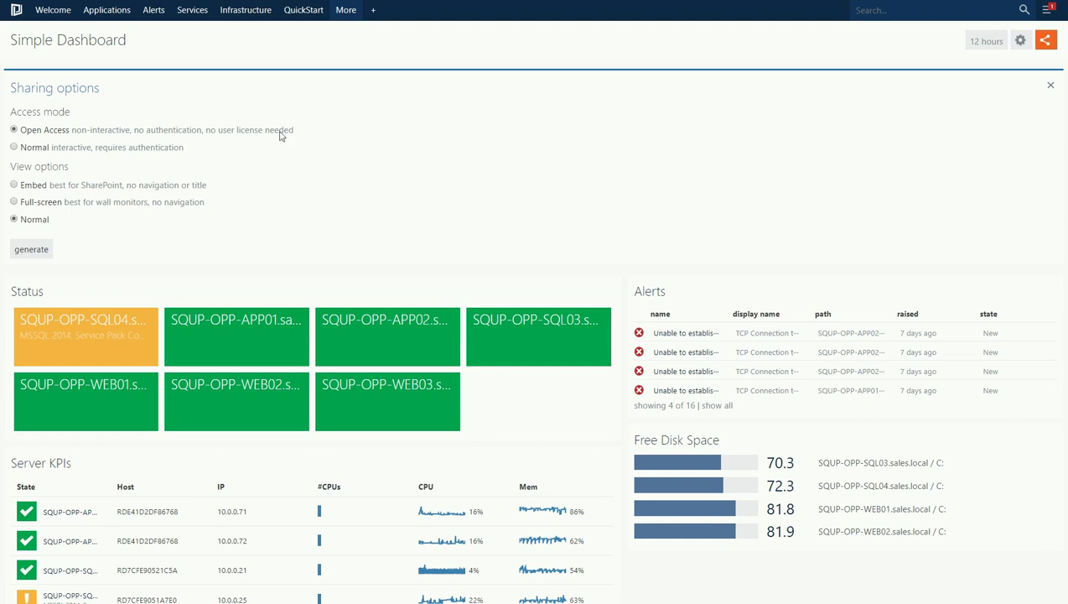
left_click_drag(294, 132, 71, 135)
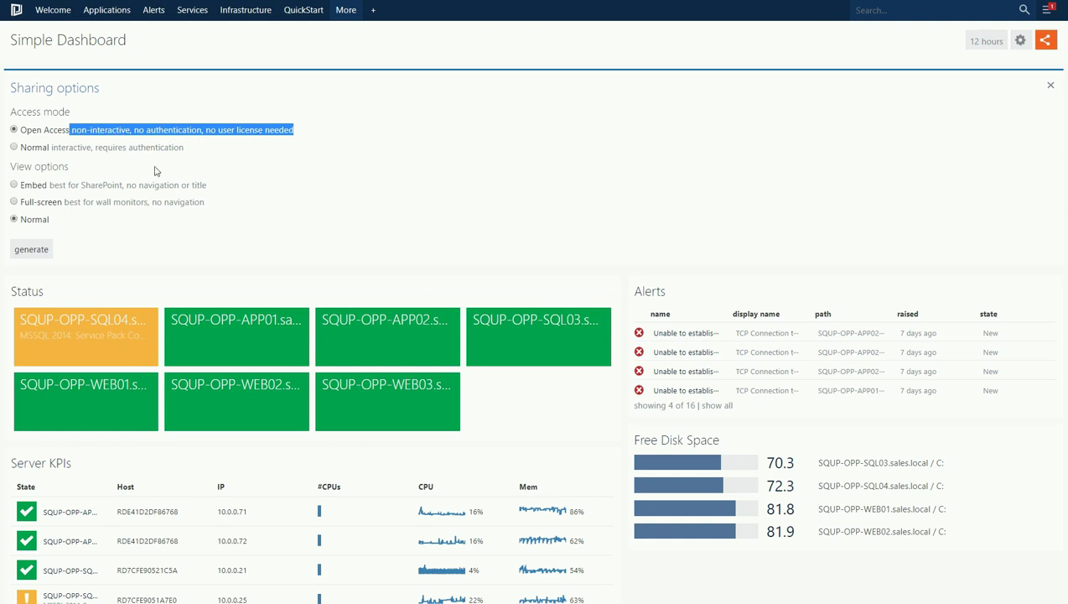
left_click(36, 187)
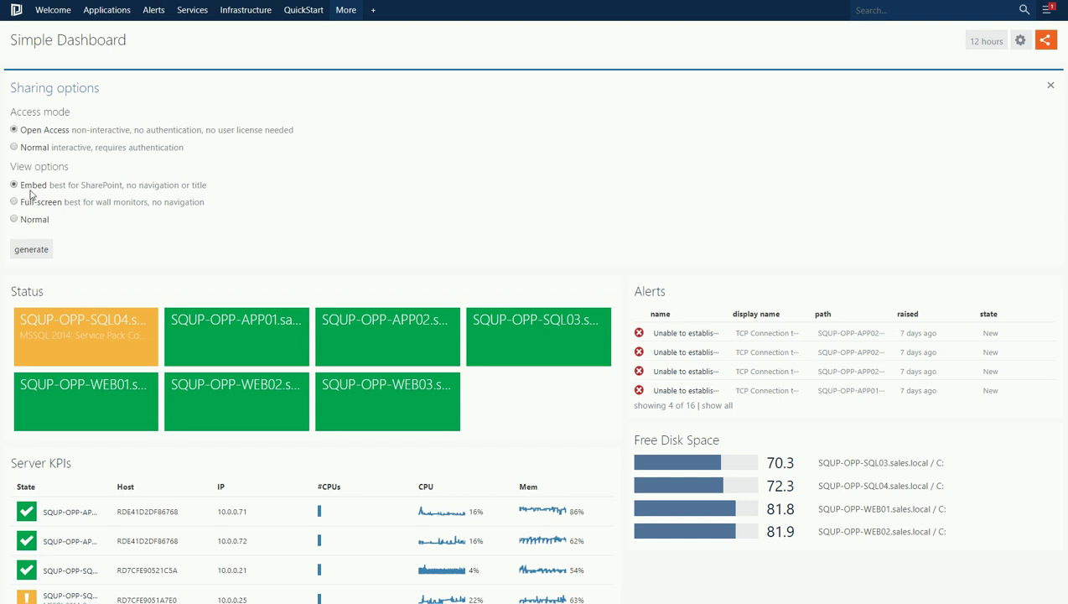
left_click(35, 252)
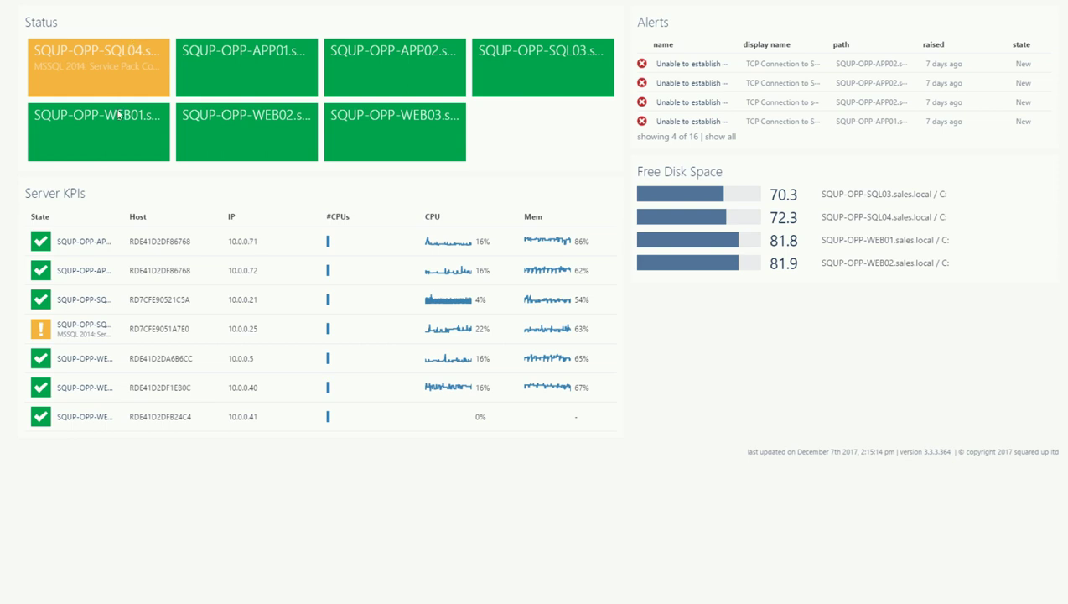
Preview the open-access embedded dashboard without navigation or title, then close the preview.
left_click(21, 290)
left_click(301, 333)
left_click(759, 200)
left_click(367, 316)
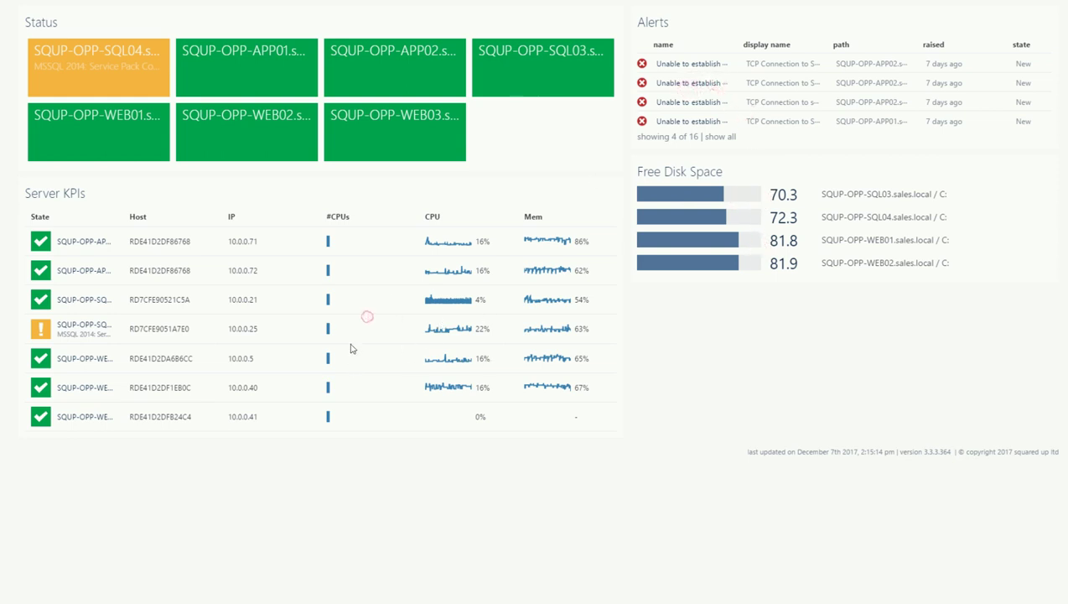
Close the Sharing options panel and drill into the SQUP-OPP-SQL04.sales.local server's details.
left_click(274, 324)
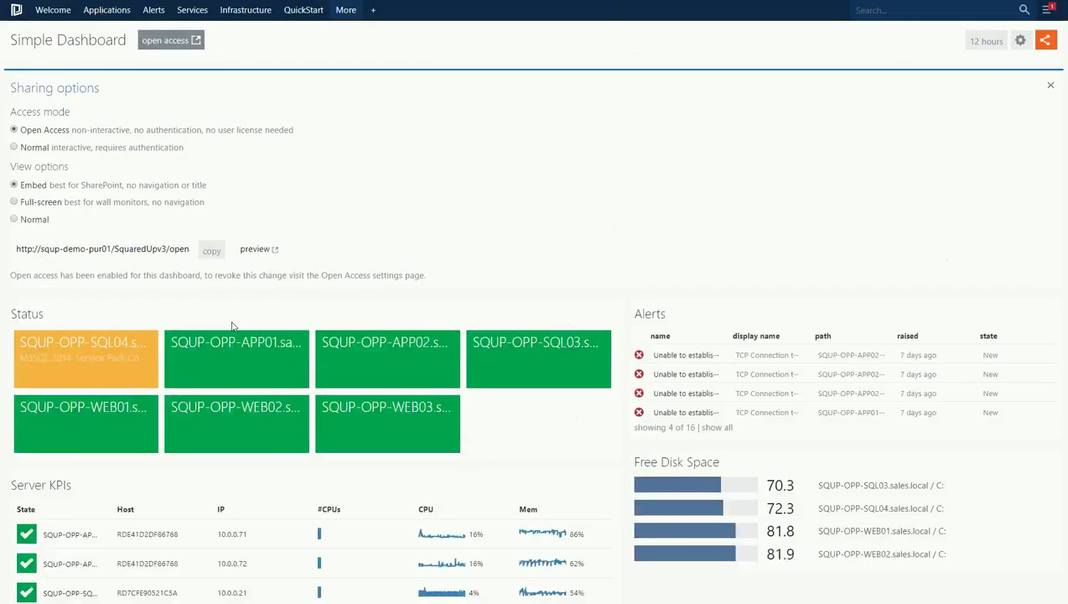
left_click(1051, 86)
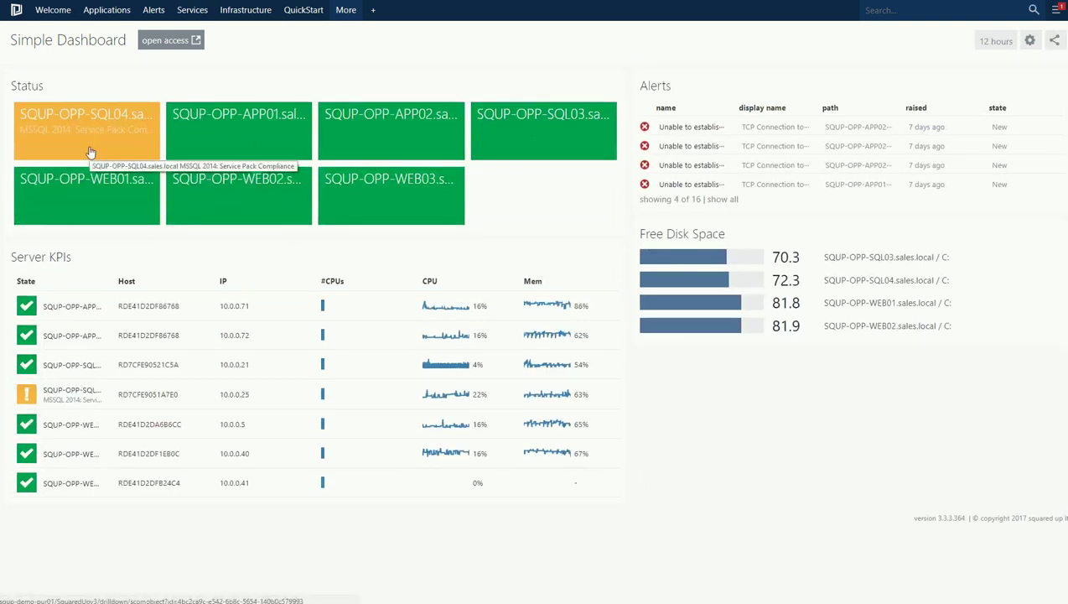
left_click(89, 146)
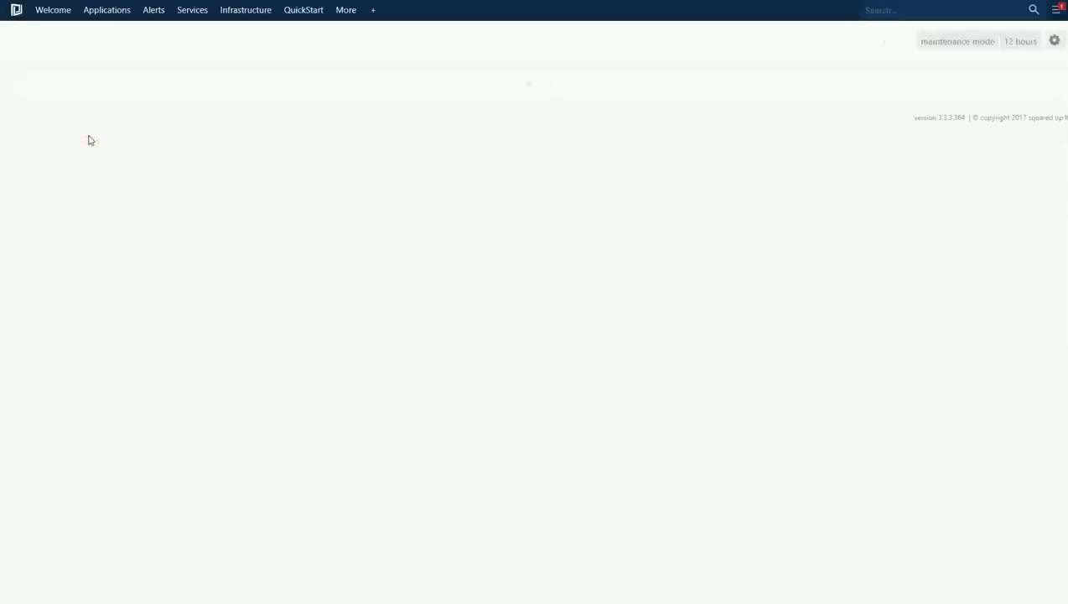